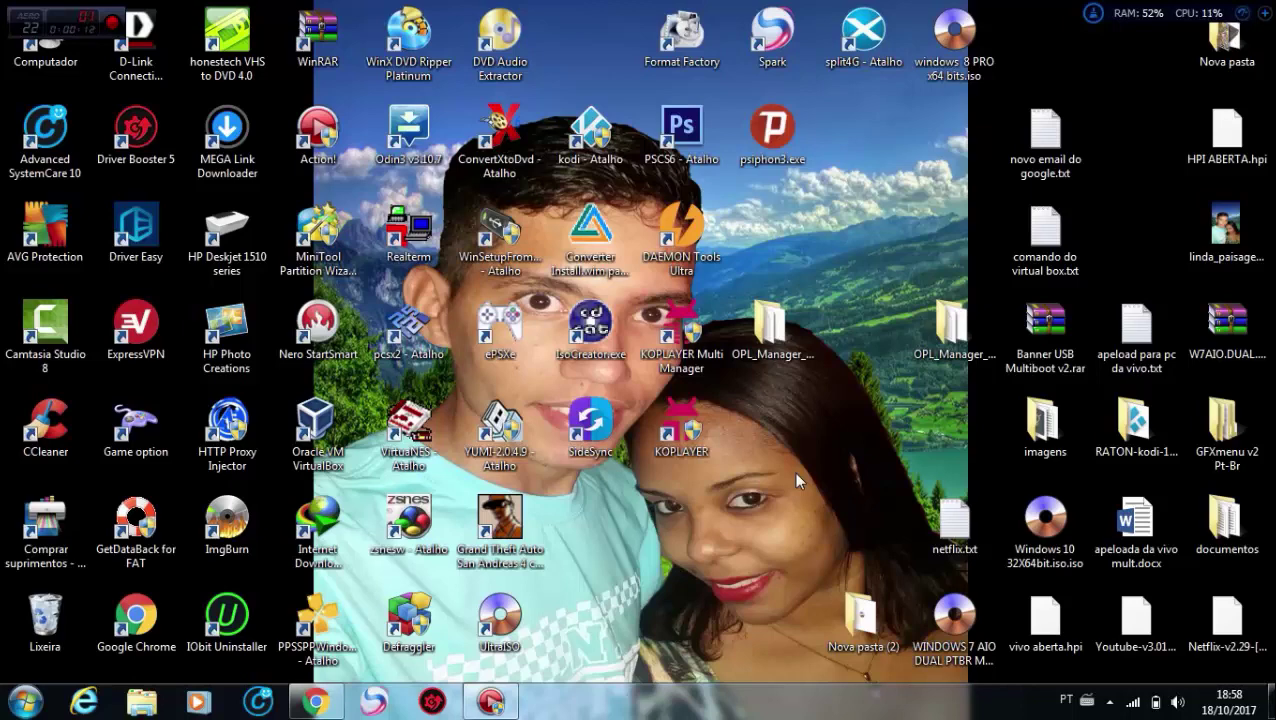
Open the OPL_Manager_V18_ folder on the desktop and launch OPL_Manager.exe from it.
{"action": "left_click", "coordinate": [785, 360]}
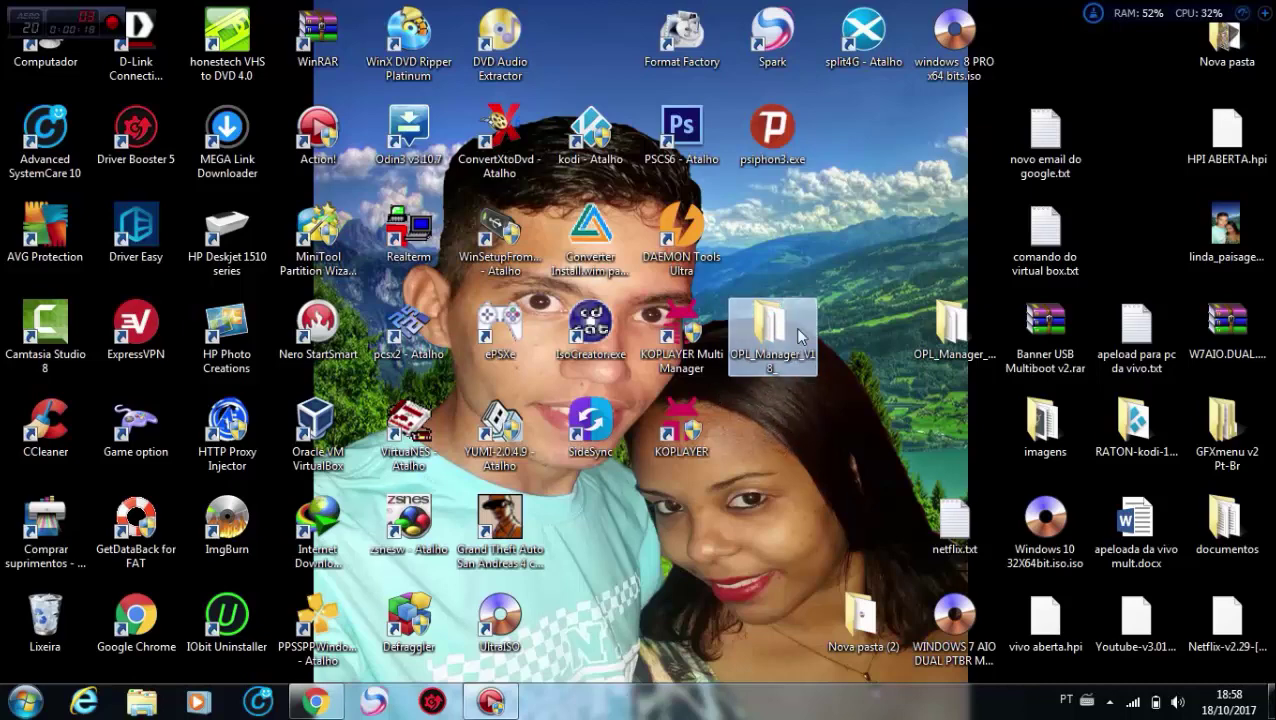
{"action": "mouse_move", "coordinate": [779, 342]}
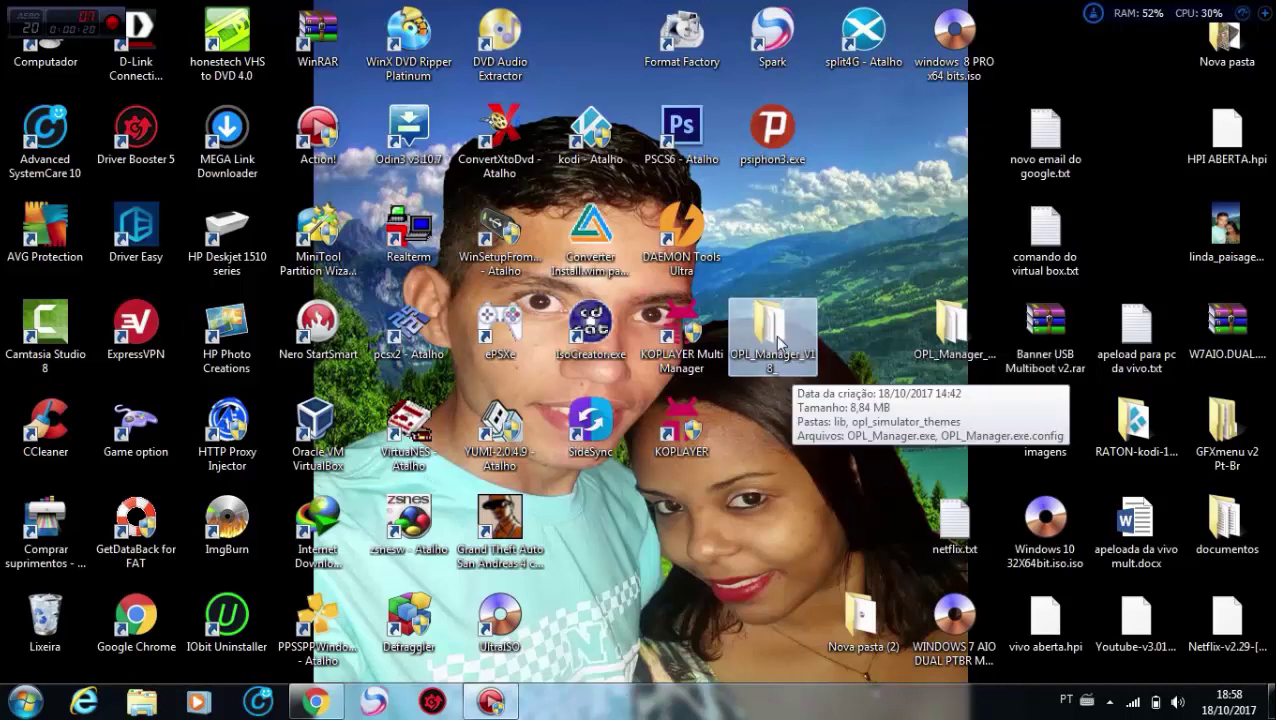
{"action": "double_click", "coordinate": [770, 340]}
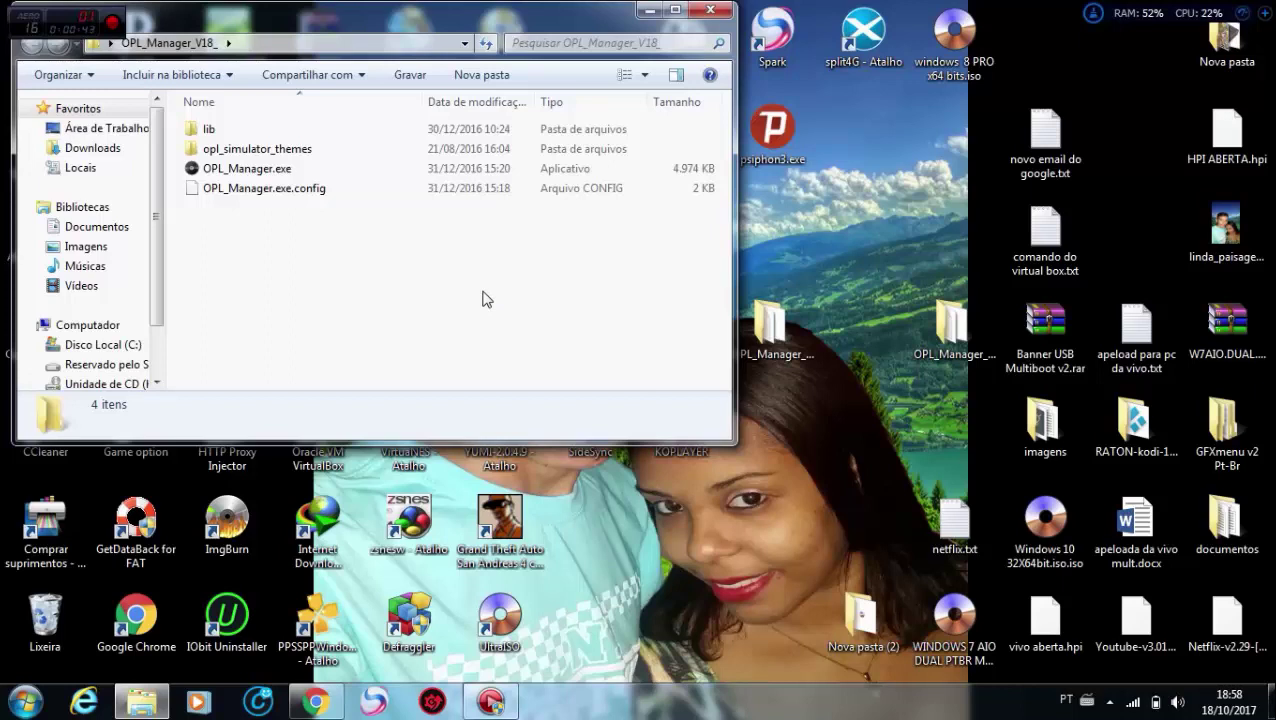
{"action": "left_click", "coordinate": [952, 330]}
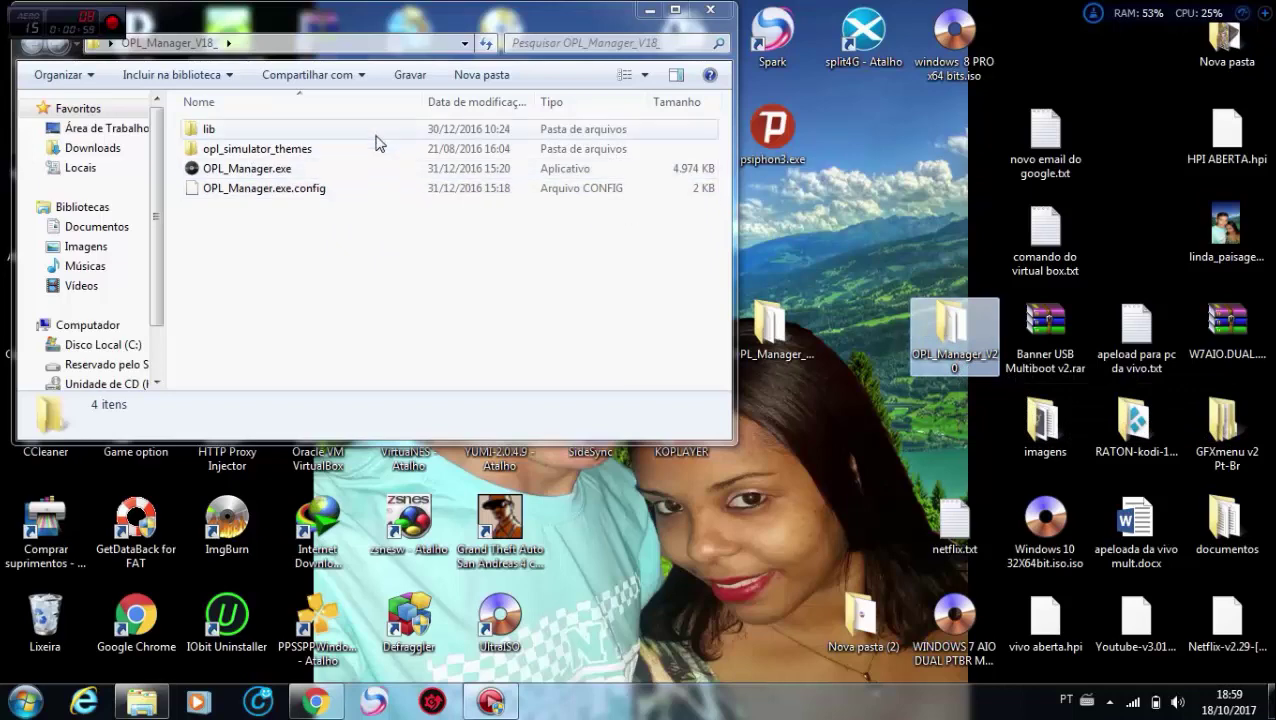
{"action": "double_click", "coordinate": [340, 172]}
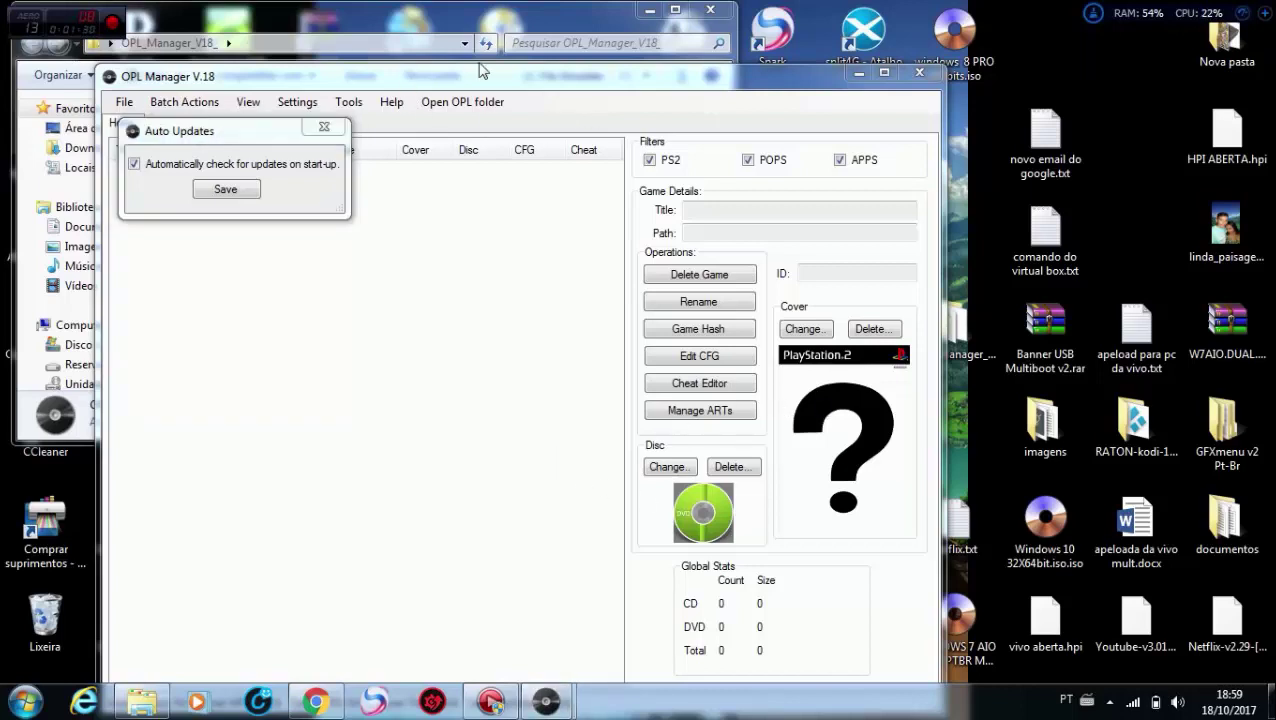
Save the start-up prompts with automatic update checks and sending of anonymous usage statistics enabled.
{"action": "left_click", "coordinate": [228, 198]}
{"action": "left_click", "coordinate": [240, 189]}
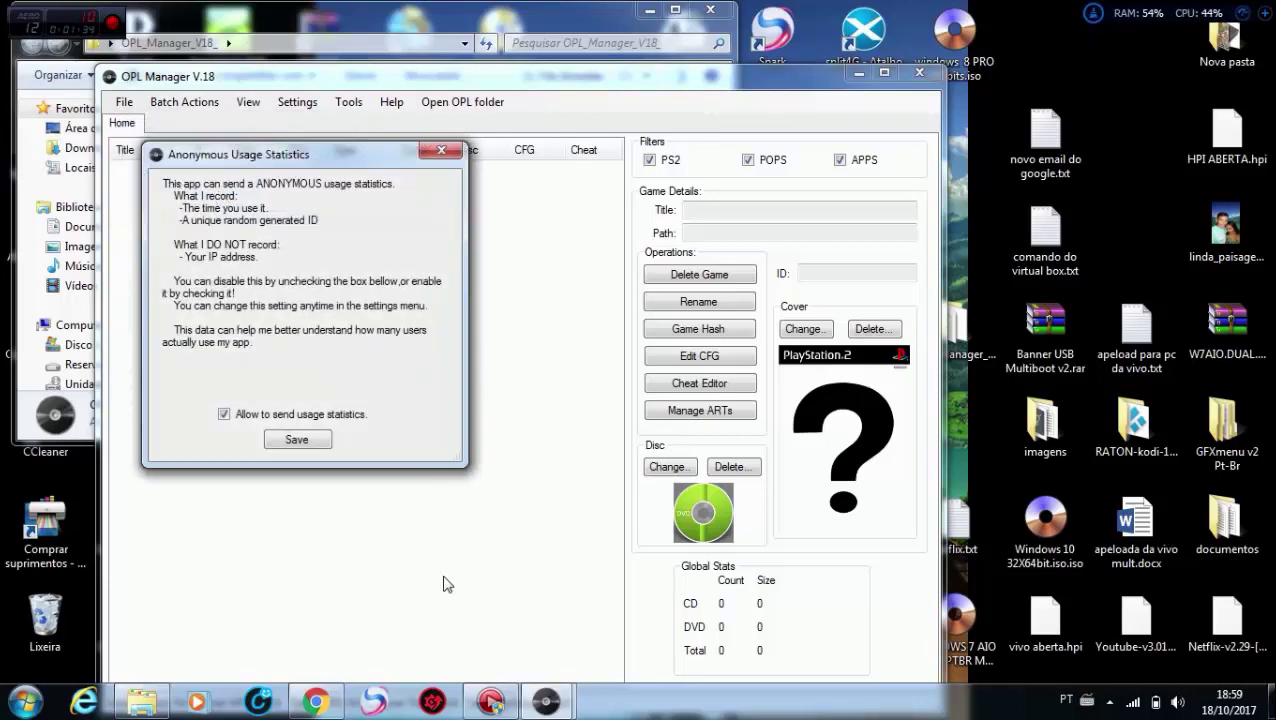
{"action": "left_click", "coordinate": [296, 440]}
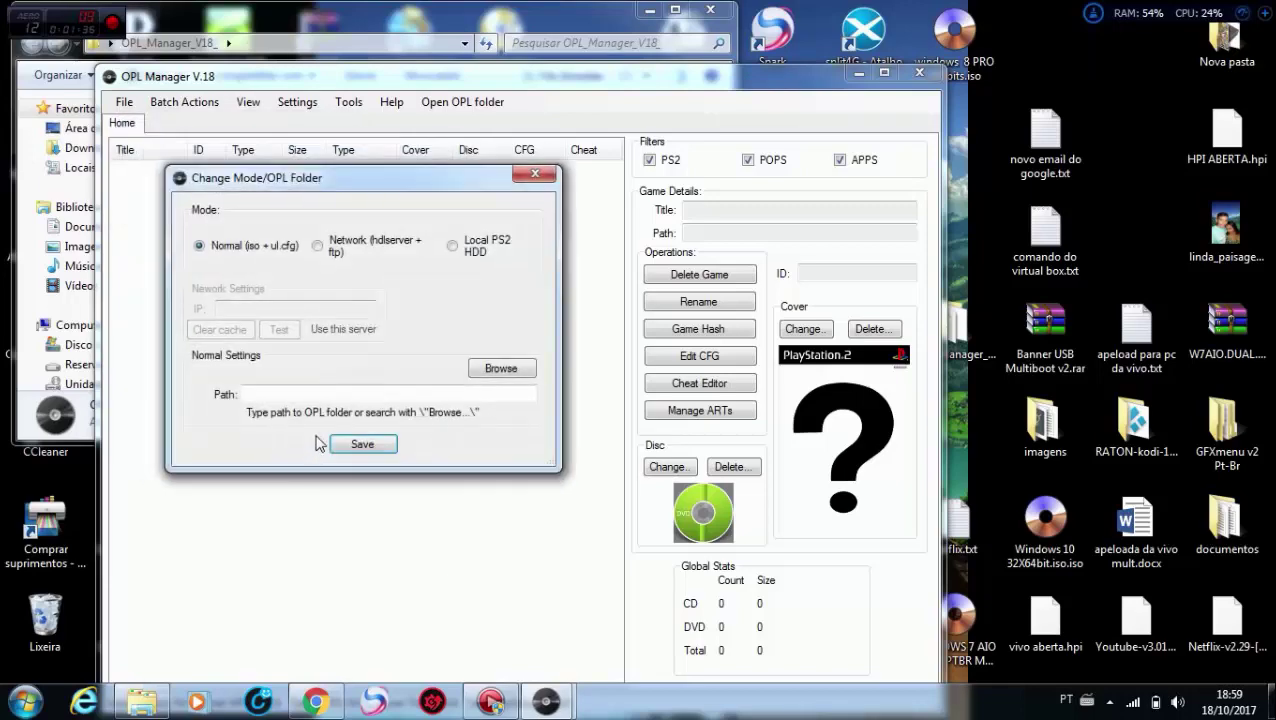
Set the OPL folder path to the desktop folder Nova pasta (2) in Normal mode and save it.
{"action": "left_click", "coordinate": [516, 372]}
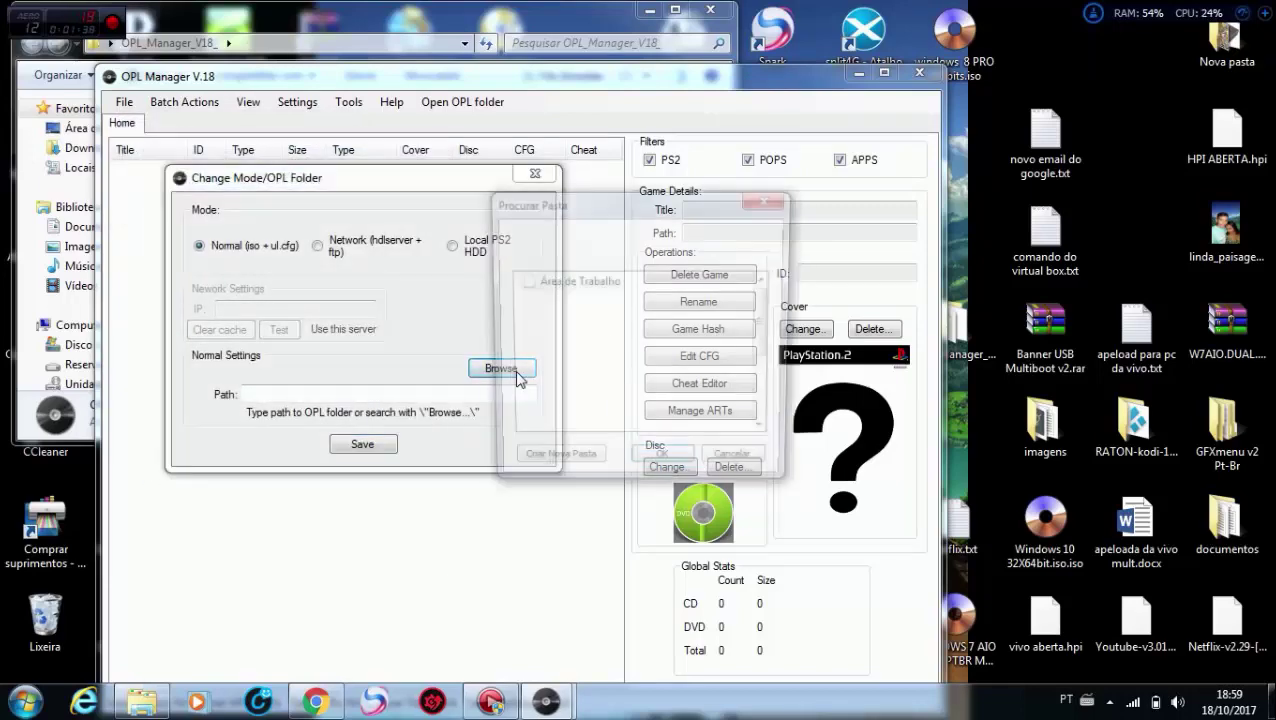
{"action": "left_click_drag", "start_coordinate": [768, 322], "coordinate": [770, 383]}
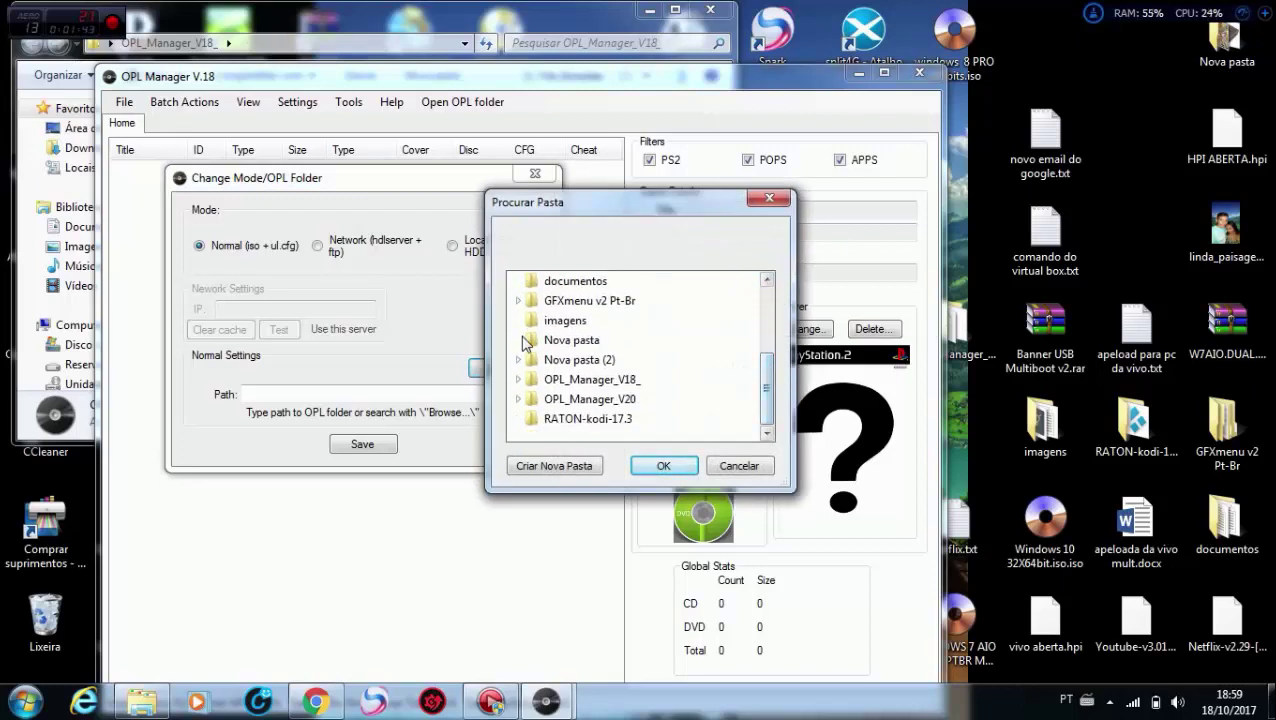
{"action": "left_click", "coordinate": [553, 358]}
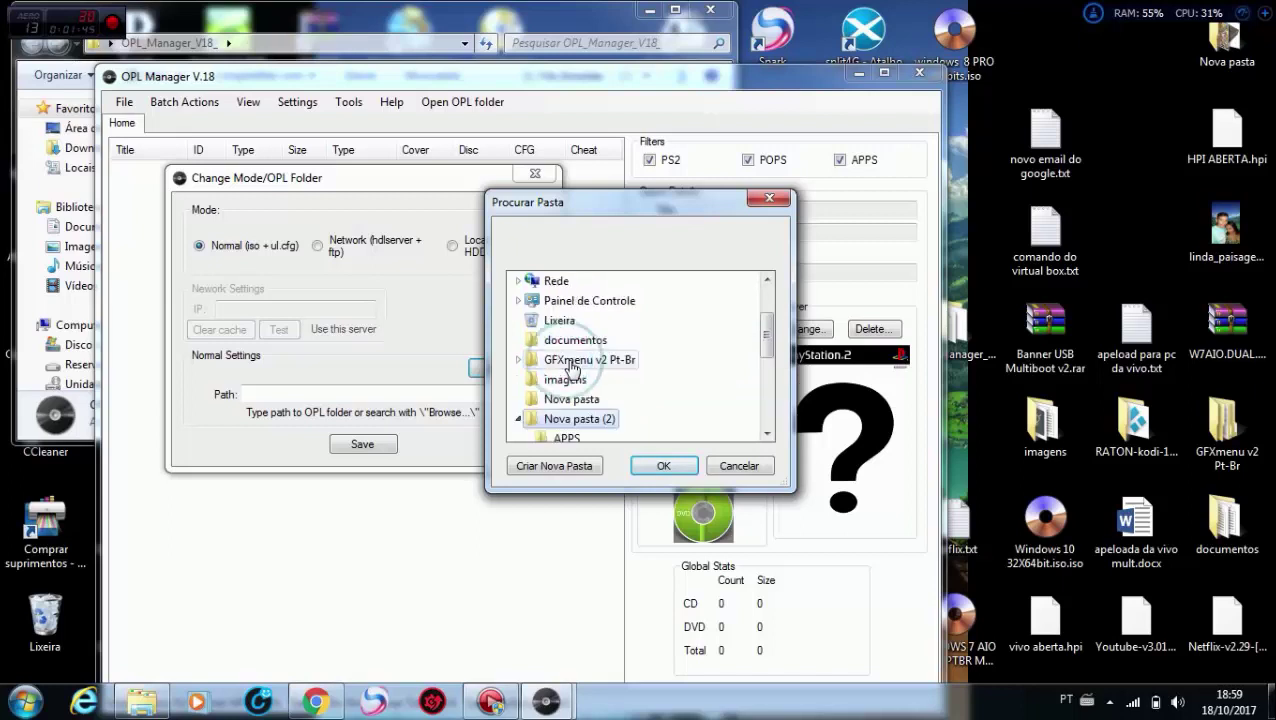
{"action": "left_click_drag", "start_coordinate": [768, 345], "coordinate": [768, 372]}
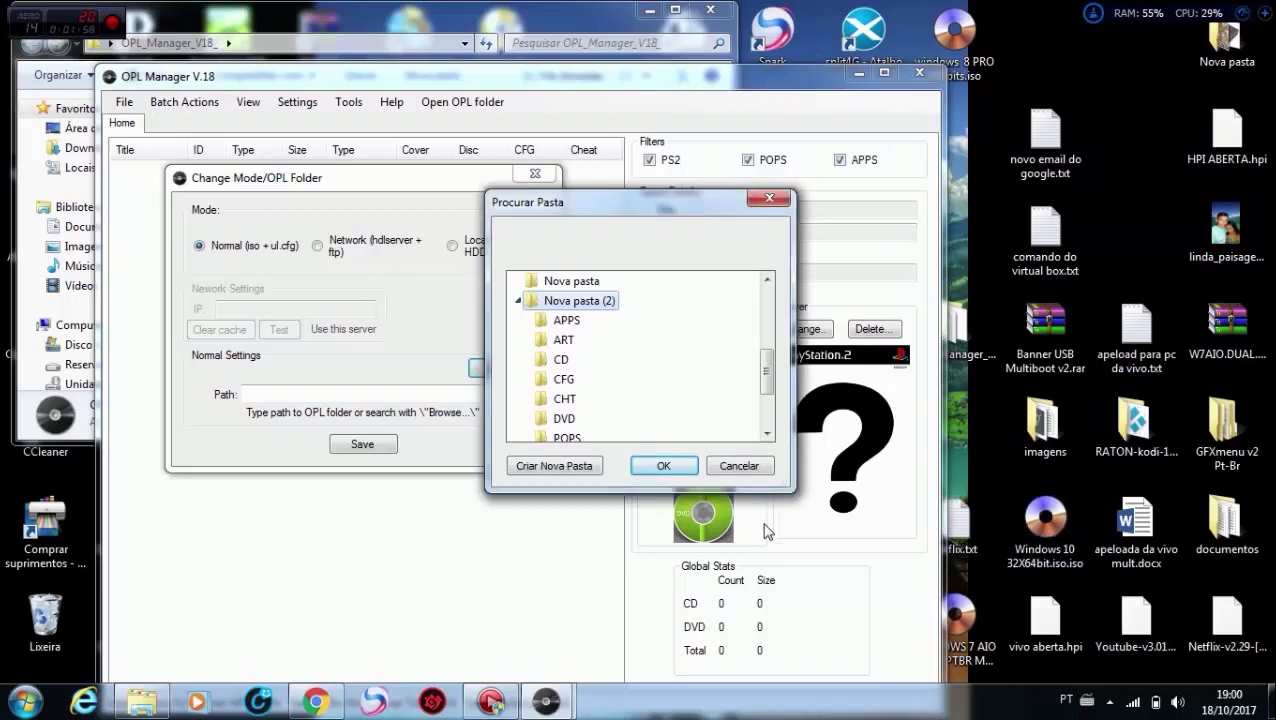
{"action": "left_click", "coordinate": [663, 467]}
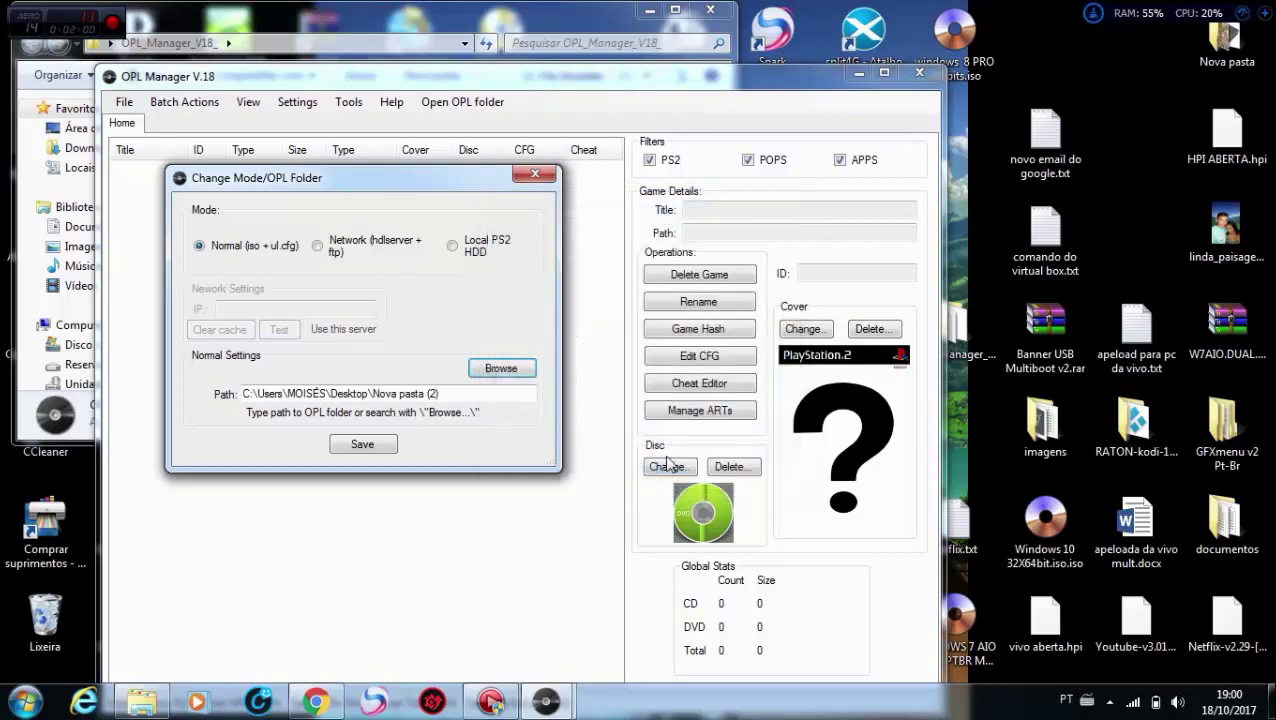
{"action": "left_click", "coordinate": [360, 445]}
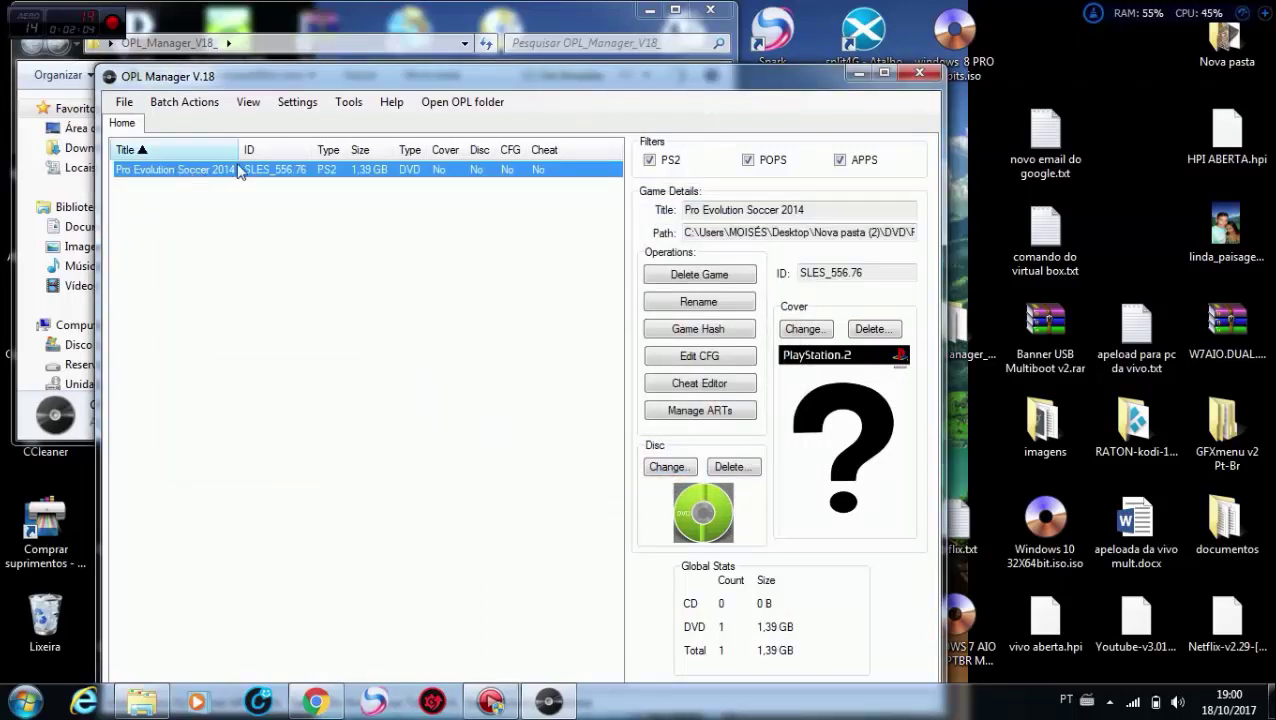
Examine the contents of the DVD subfolder in the desktop folder Nova pasta (2), and return to OPL Manager.
{"action": "left_click", "coordinate": [854, 72]}
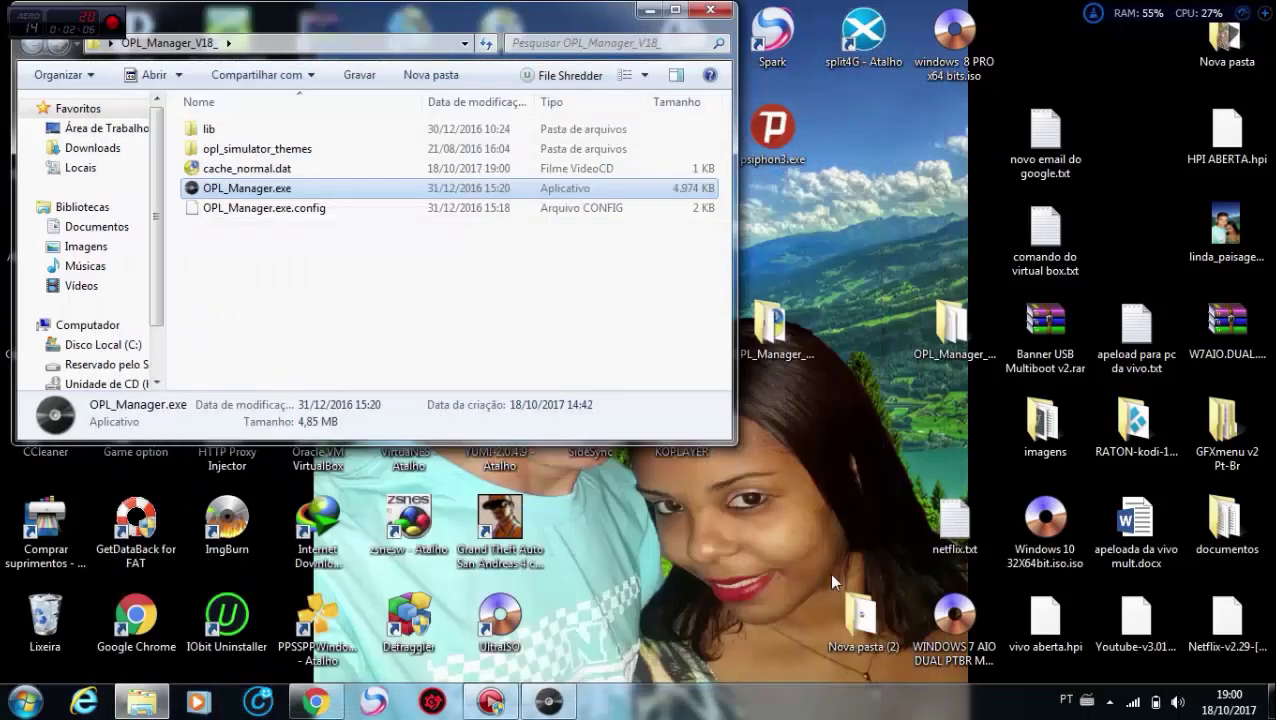
{"action": "double_click", "coordinate": [858, 612]}
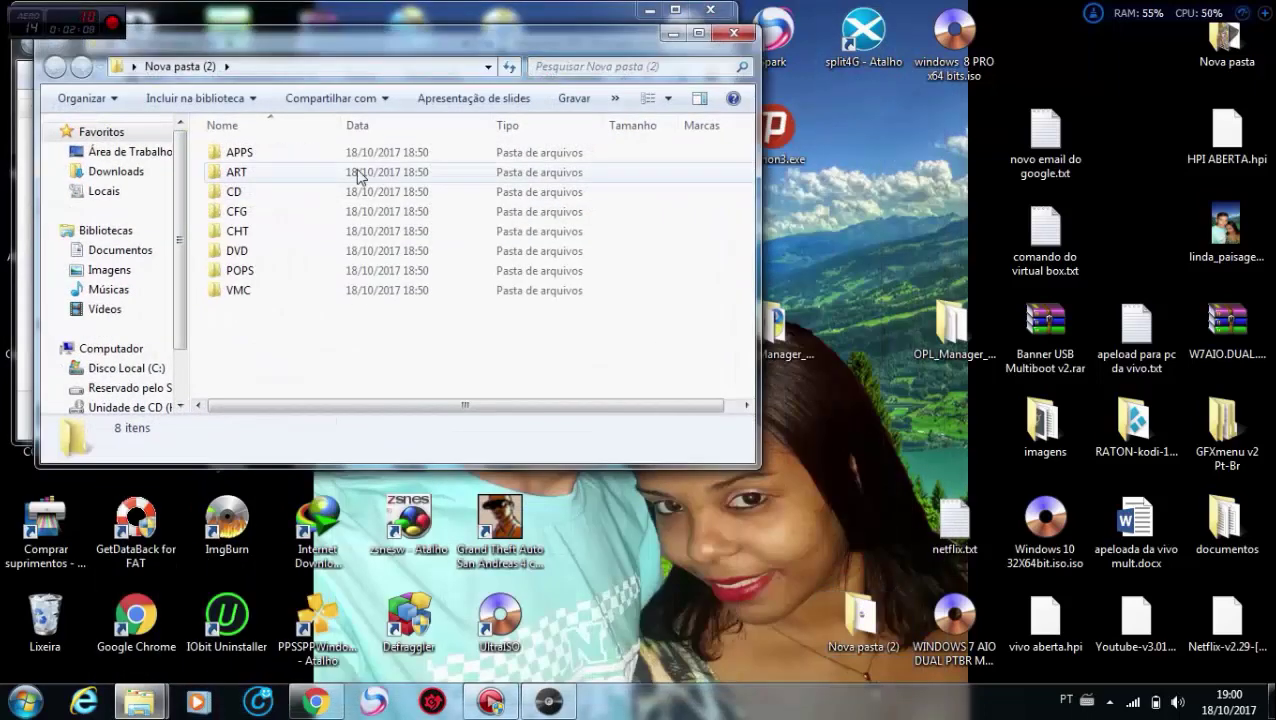
{"action": "double_click", "coordinate": [253, 252]}
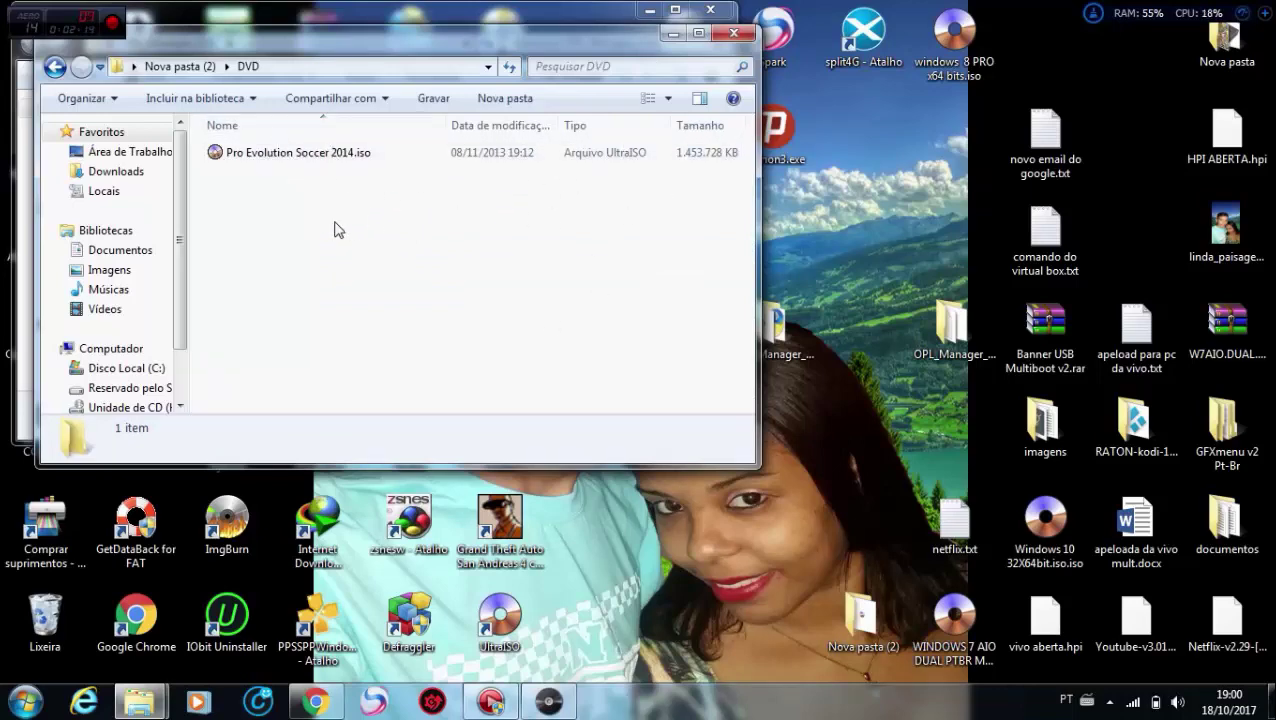
{"action": "left_click", "coordinate": [733, 33]}
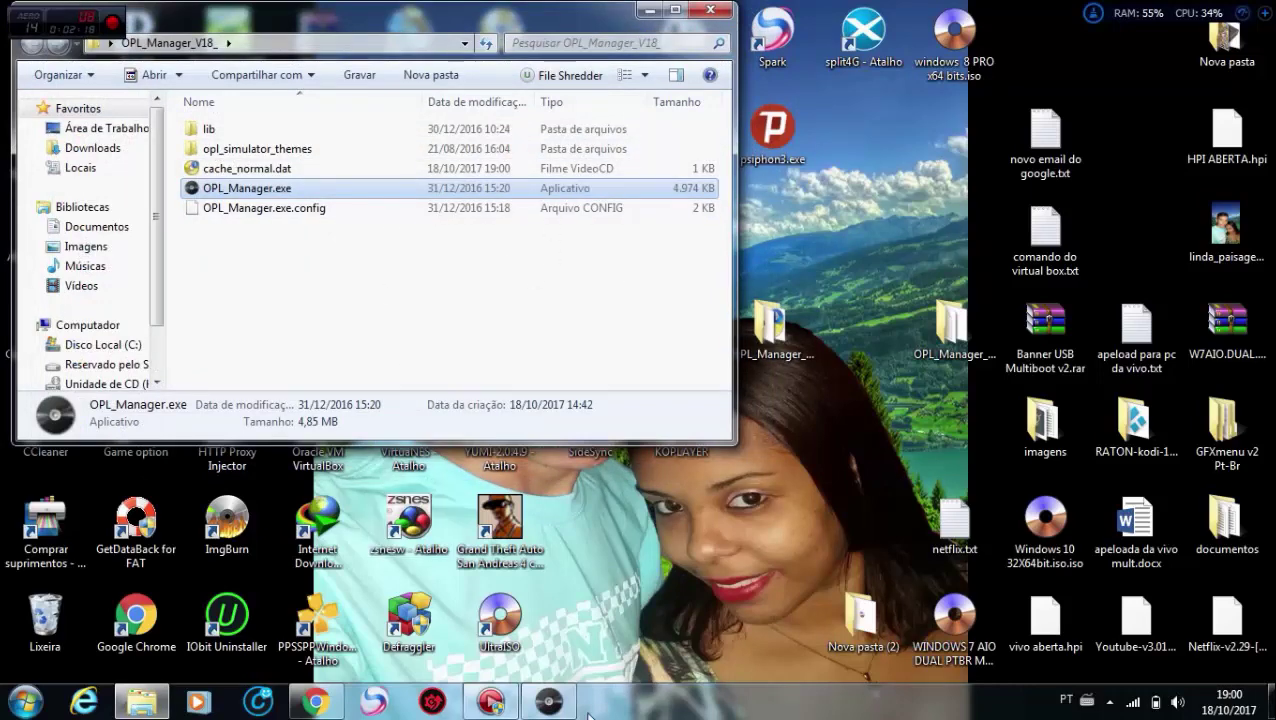
{"action": "left_click", "coordinate": [548, 701]}
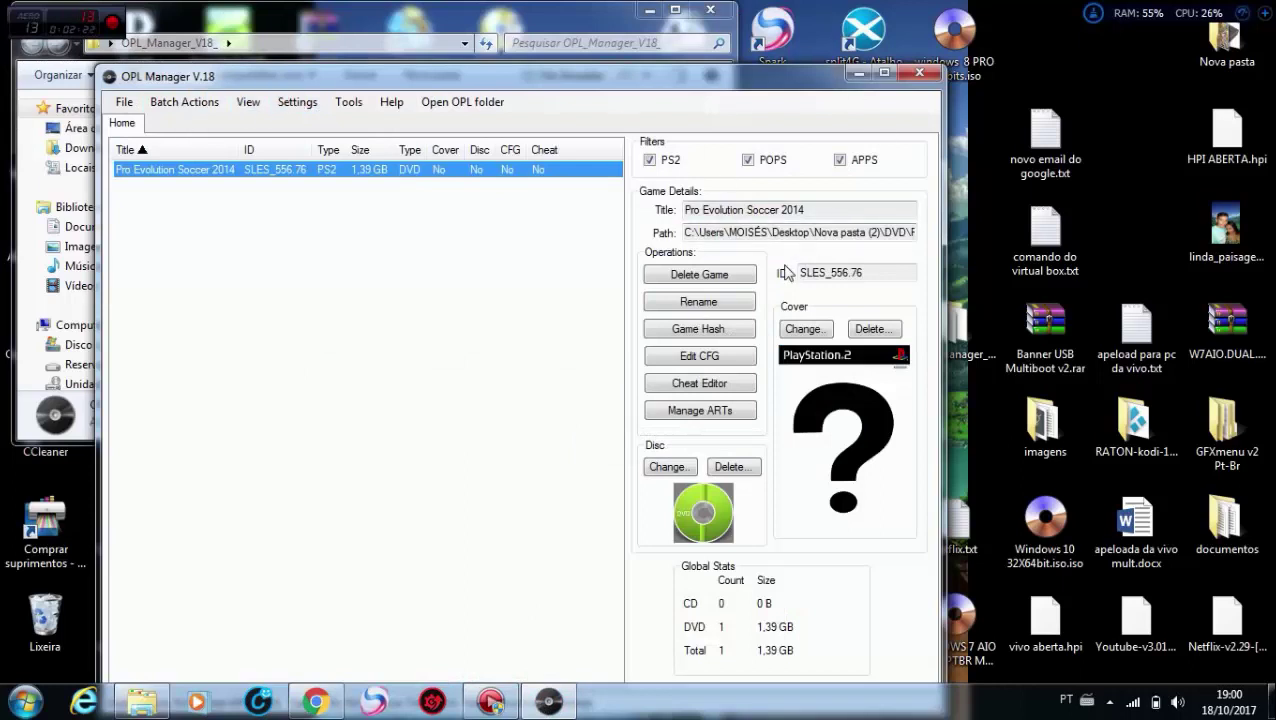
Change the program's language to Português Brazil and save it.
{"action": "left_click", "coordinate": [300, 104]}
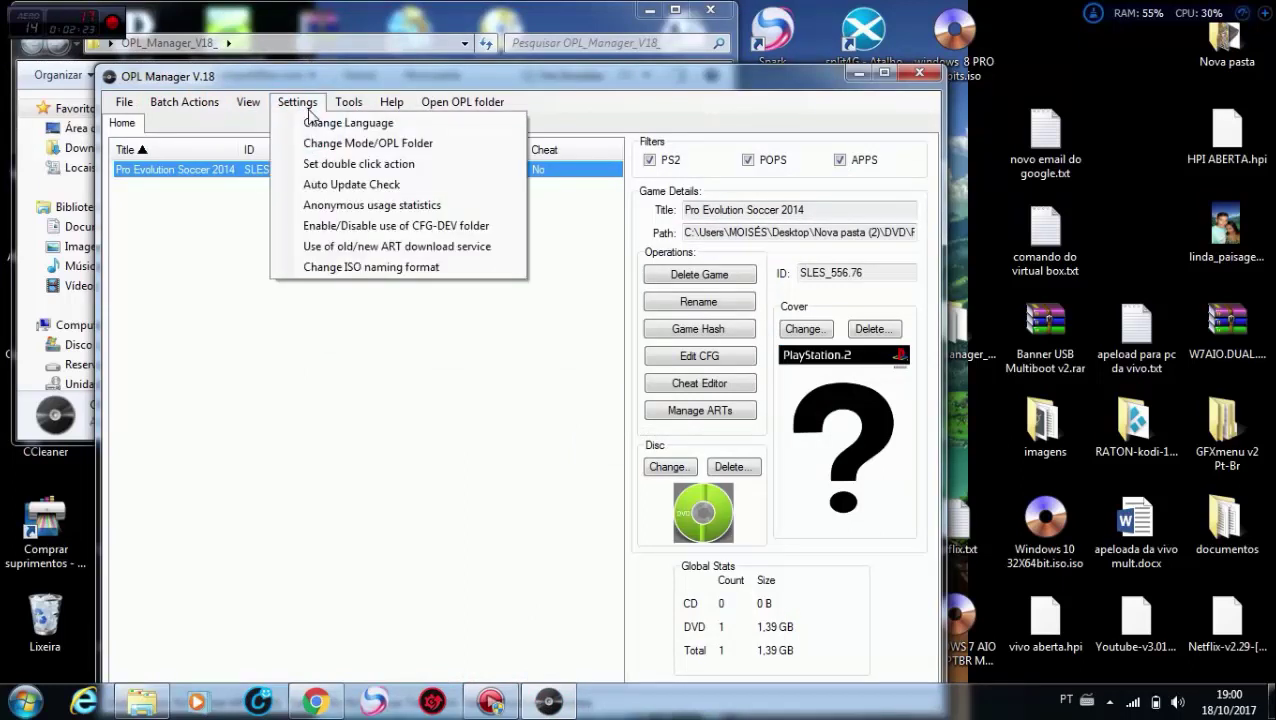
{"action": "left_click", "coordinate": [365, 127]}
{"action": "left_click", "coordinate": [548, 175]}
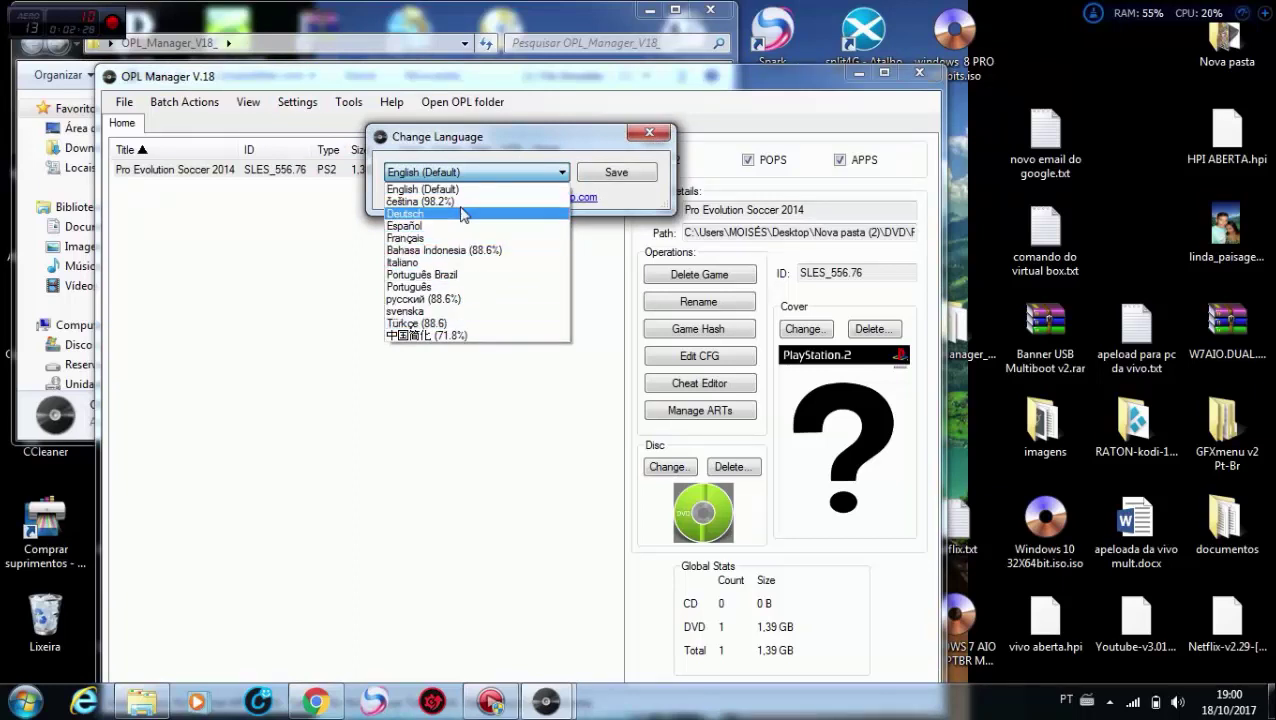
{"action": "left_click", "coordinate": [457, 275]}
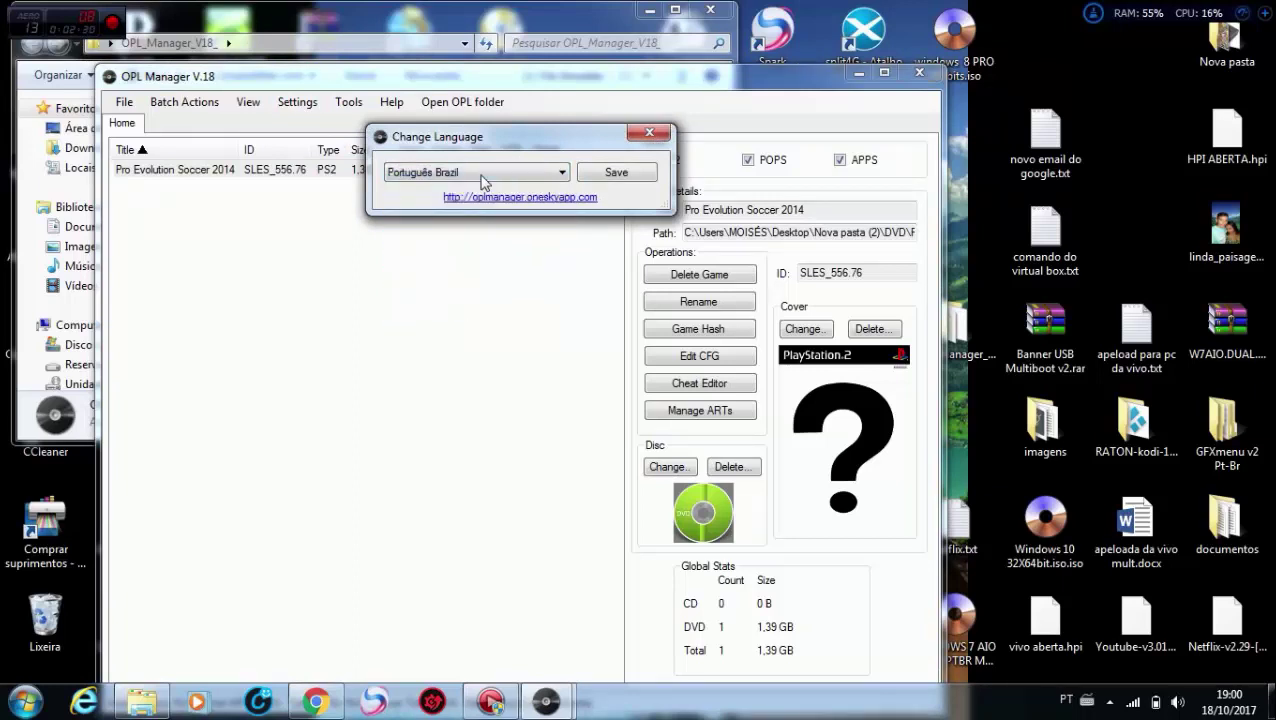
{"action": "left_click", "coordinate": [612, 173]}
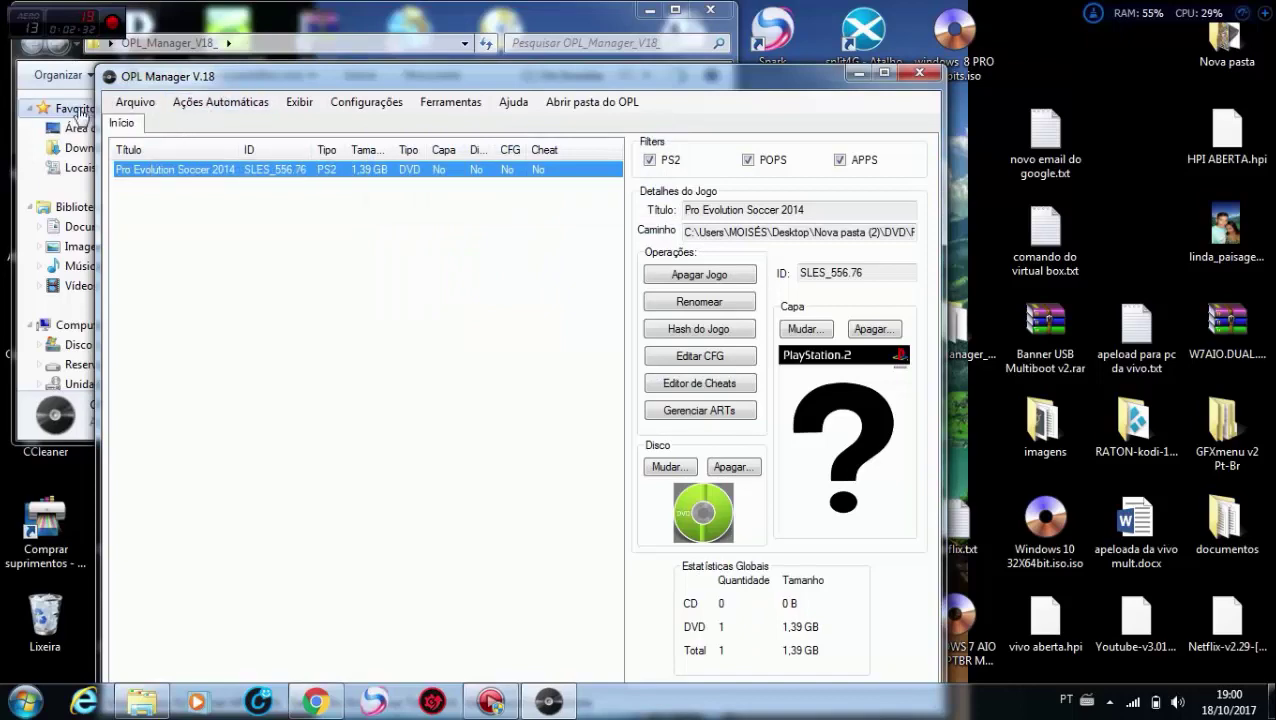
Try to download the game ART using the OPL Manager database, and close the program and its folder.
{"action": "left_click", "coordinate": [225, 102]}
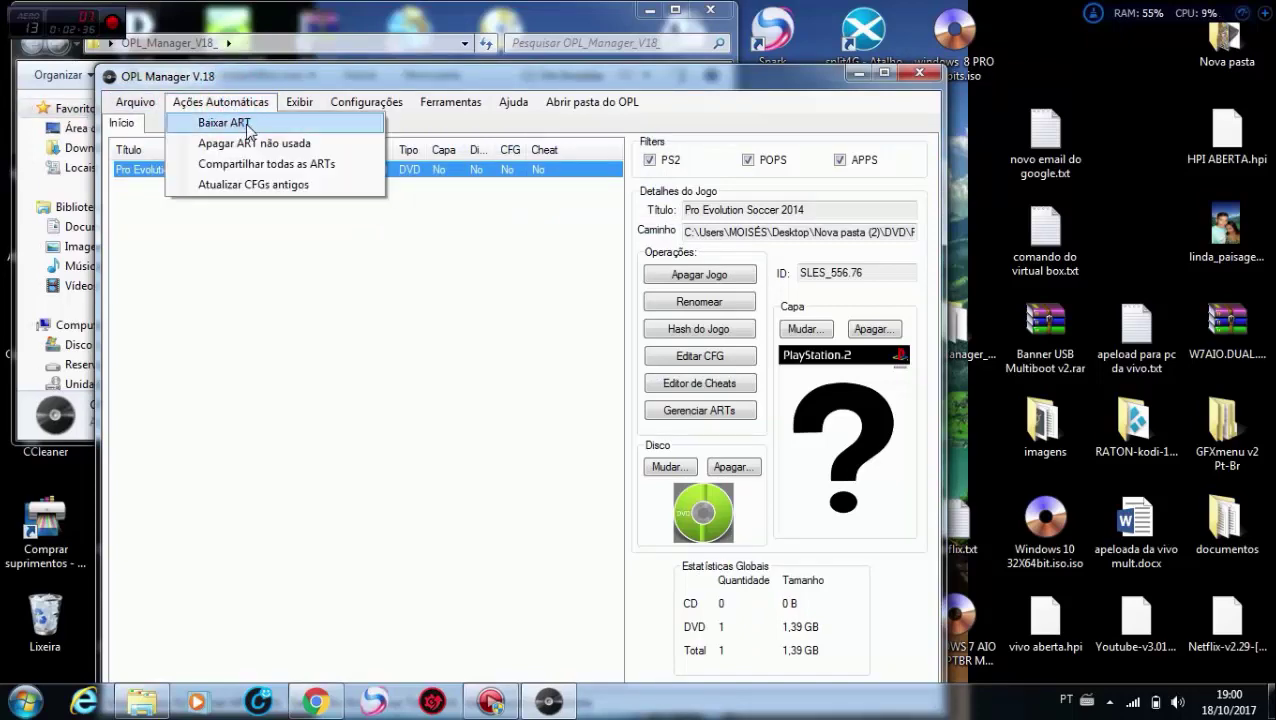
{"action": "left_click", "coordinate": [248, 128]}
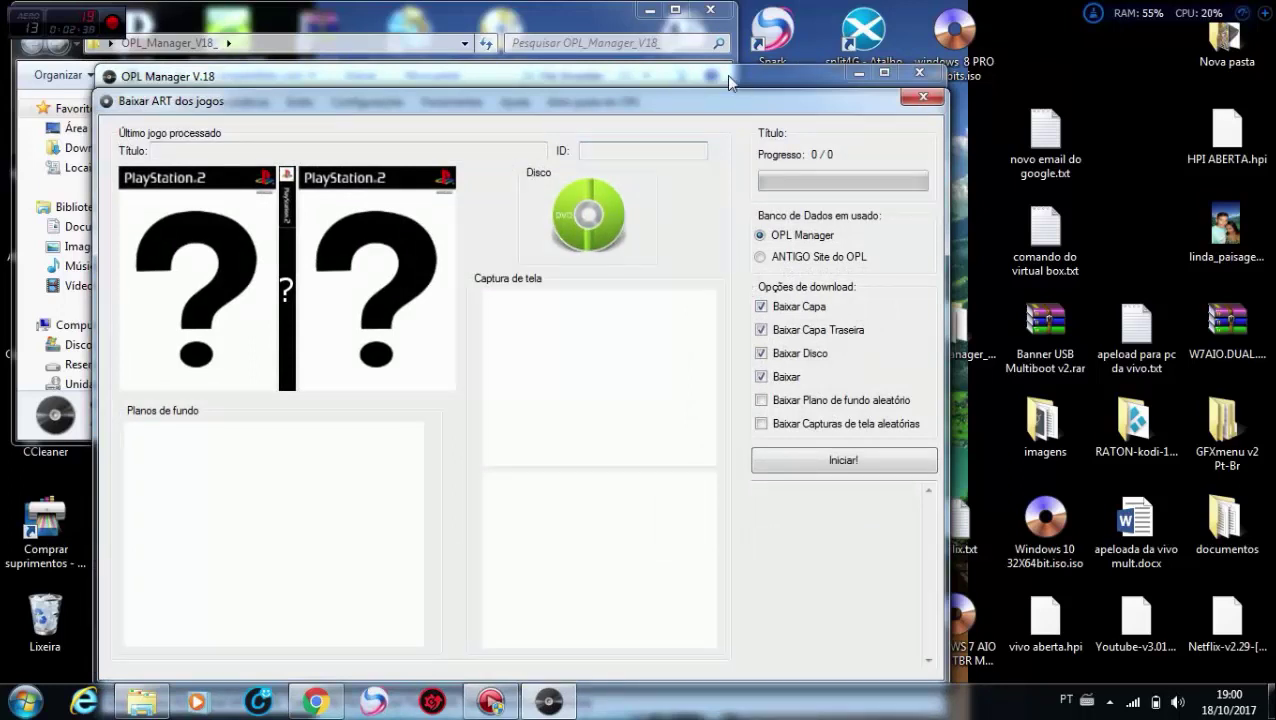
{"action": "left_click", "coordinate": [880, 462]}
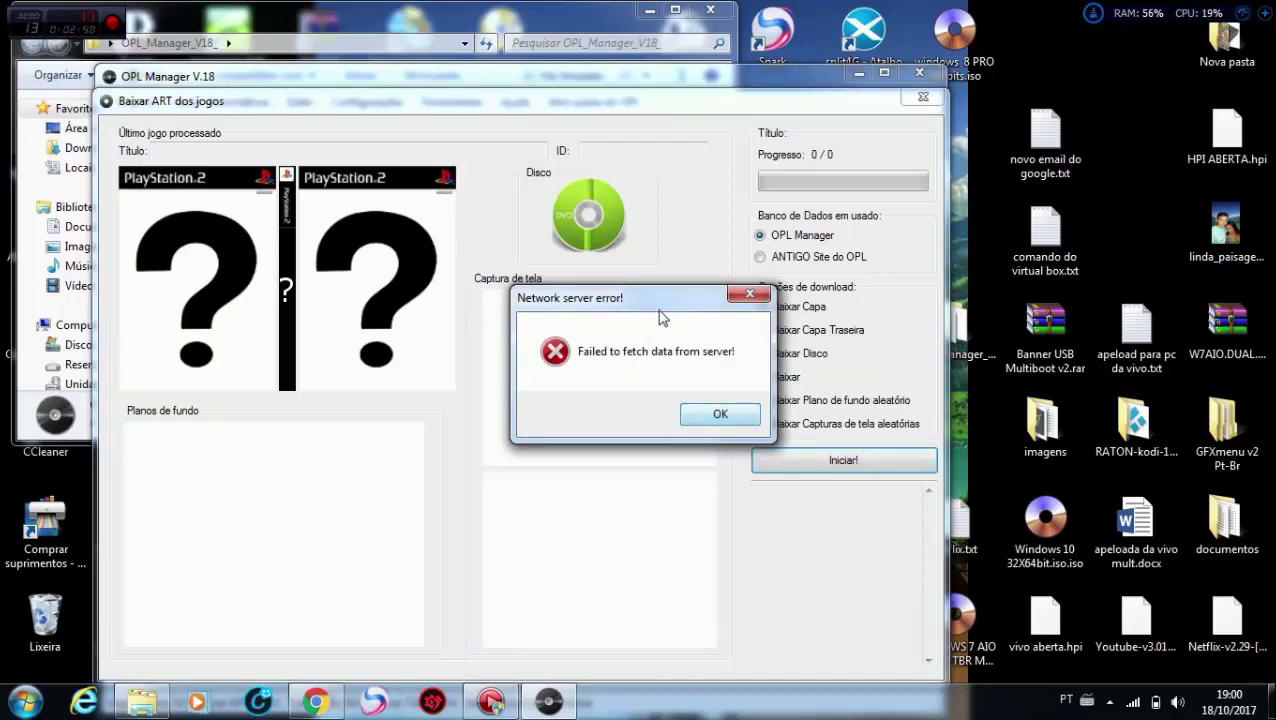
{"action": "left_click", "coordinate": [722, 414]}
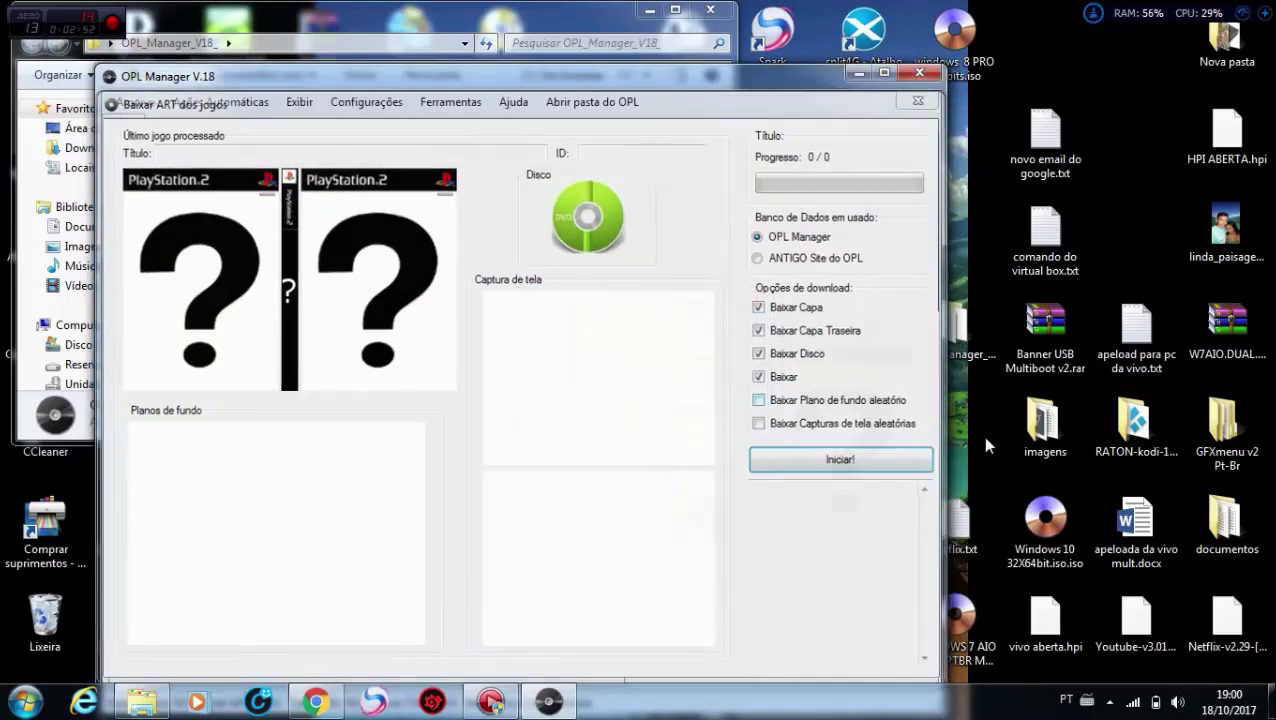
{"action": "left_click", "coordinate": [920, 73]}
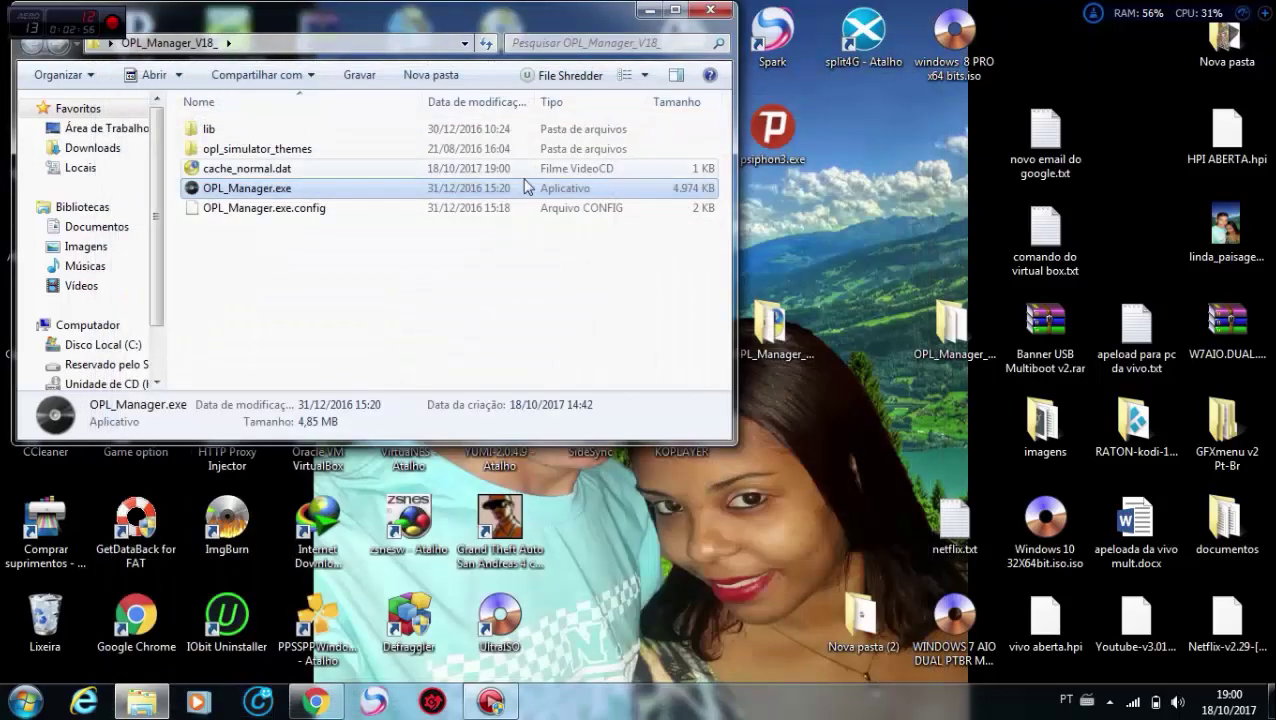
{"action": "left_click", "coordinate": [713, 9]}
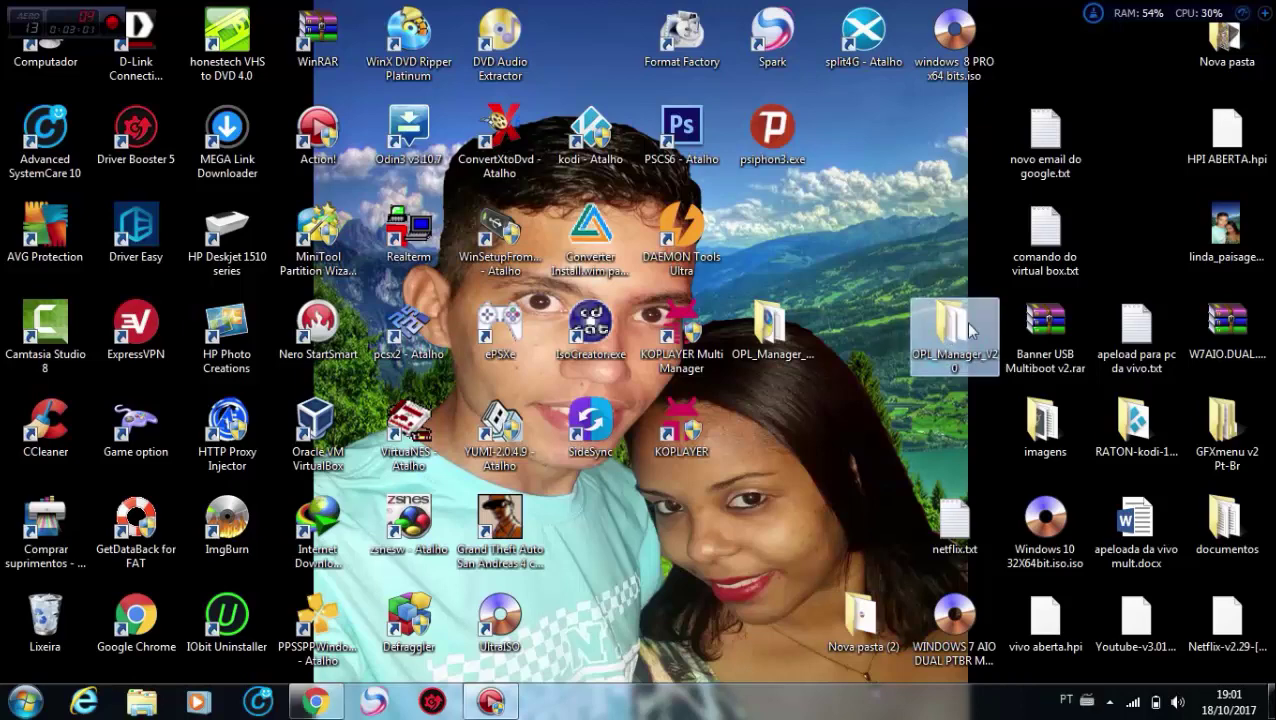
Launch OPL_Manager.exe from the desktop folder OPL_Manager_V20 and save automatic update checks as enabled.
{"action": "double_click", "coordinate": [930, 325]}
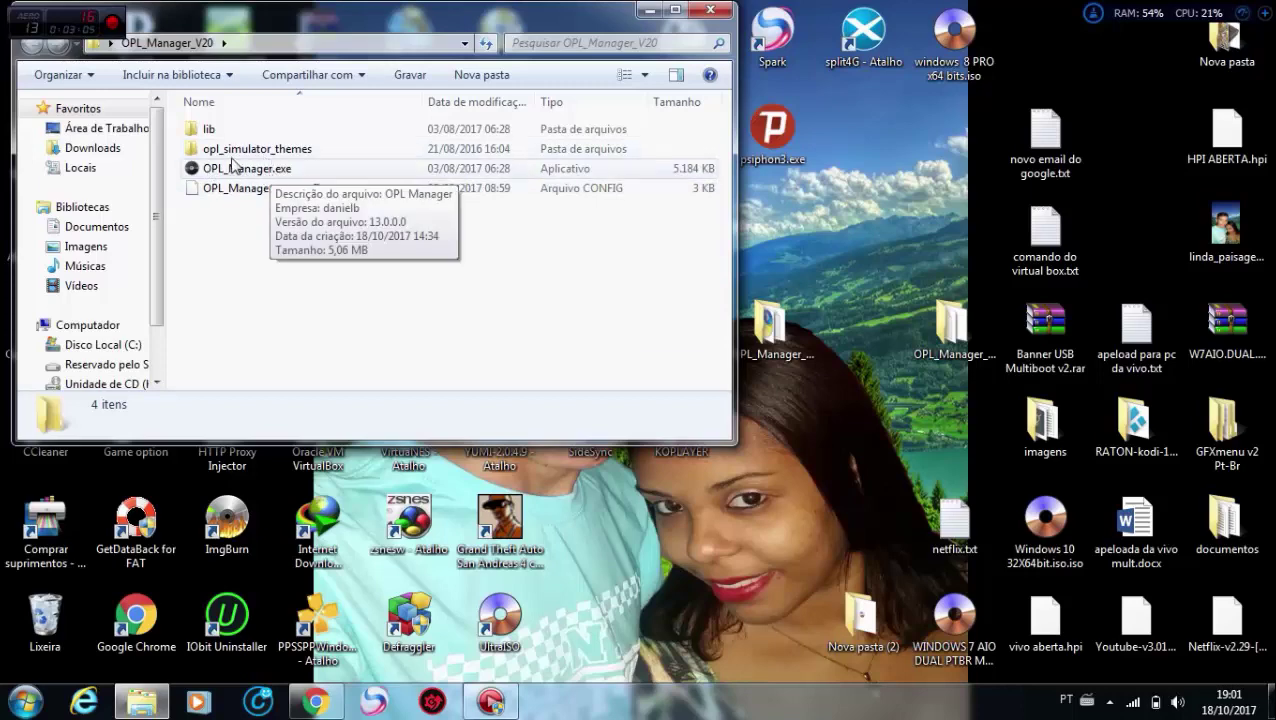
{"action": "double_click", "coordinate": [287, 168]}
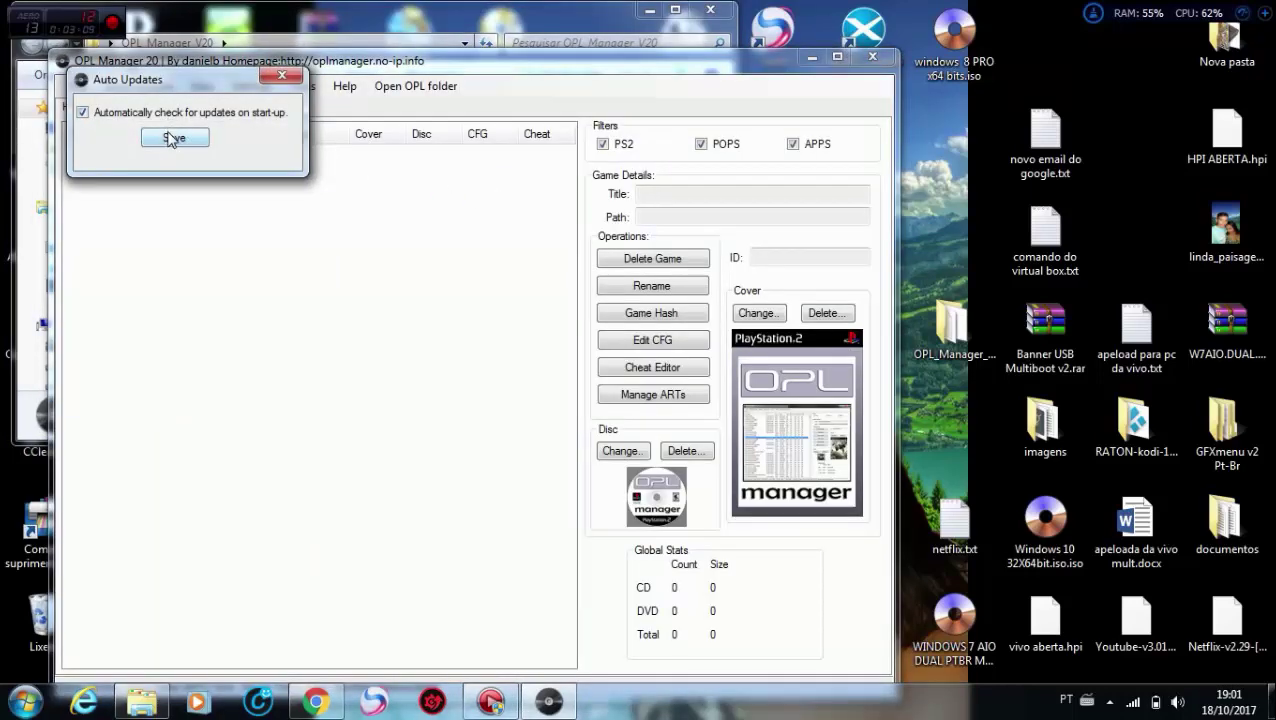
{"action": "left_click", "coordinate": [174, 137]}
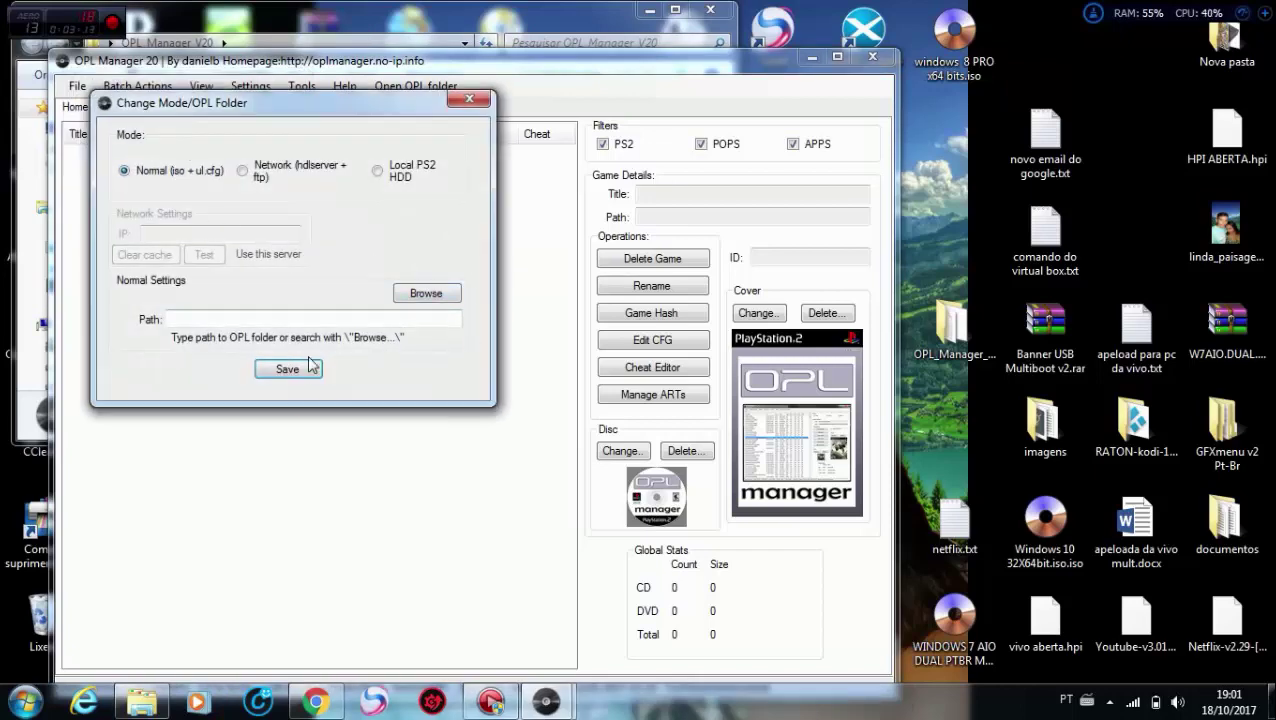
Set the OPL folder path to the desktop folder Nova pasta (2), save it and dismiss the badly named ISO notice.
{"action": "left_click", "coordinate": [428, 292]}
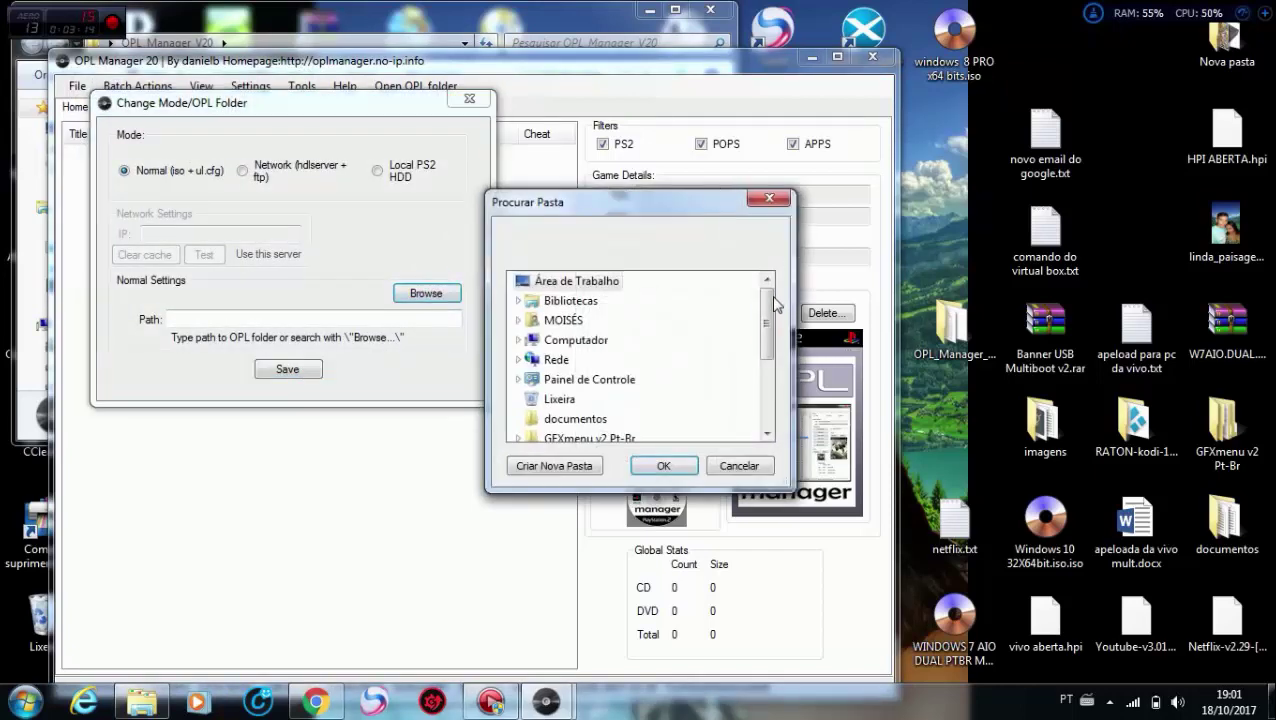
{"action": "left_click_drag", "start_coordinate": [770, 305], "coordinate": [768, 372]}
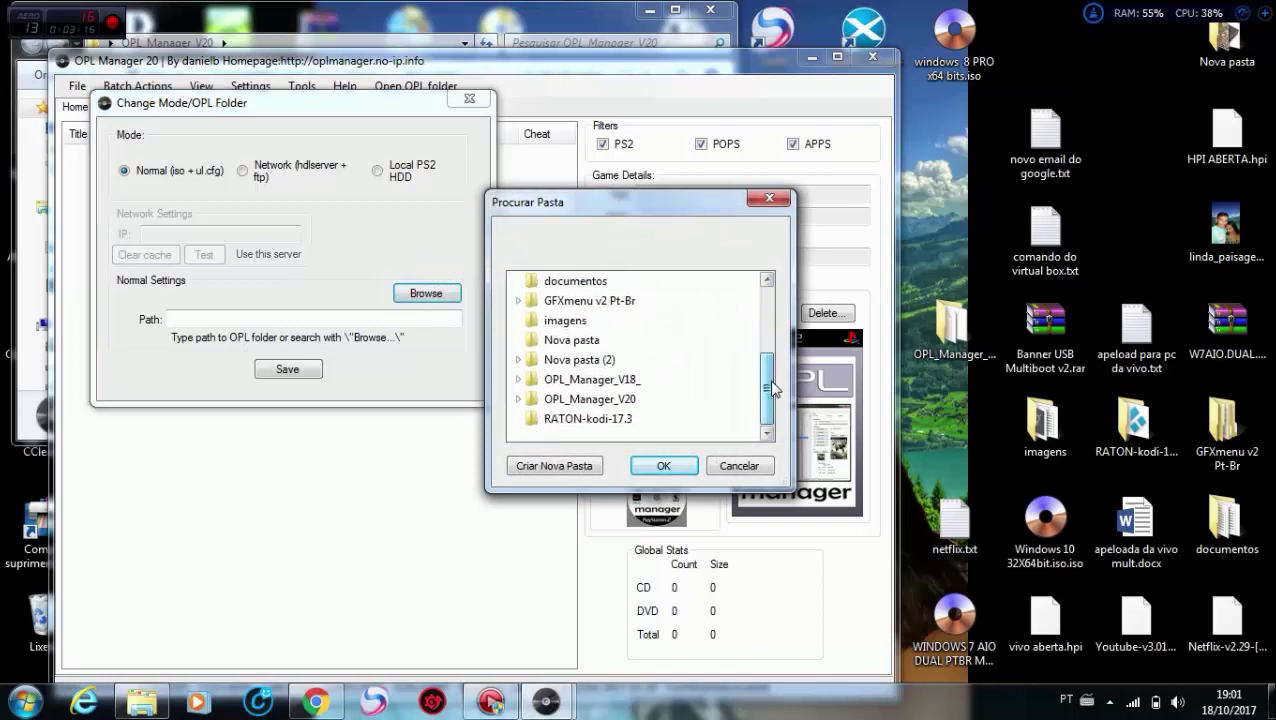
{"action": "left_click", "coordinate": [556, 362]}
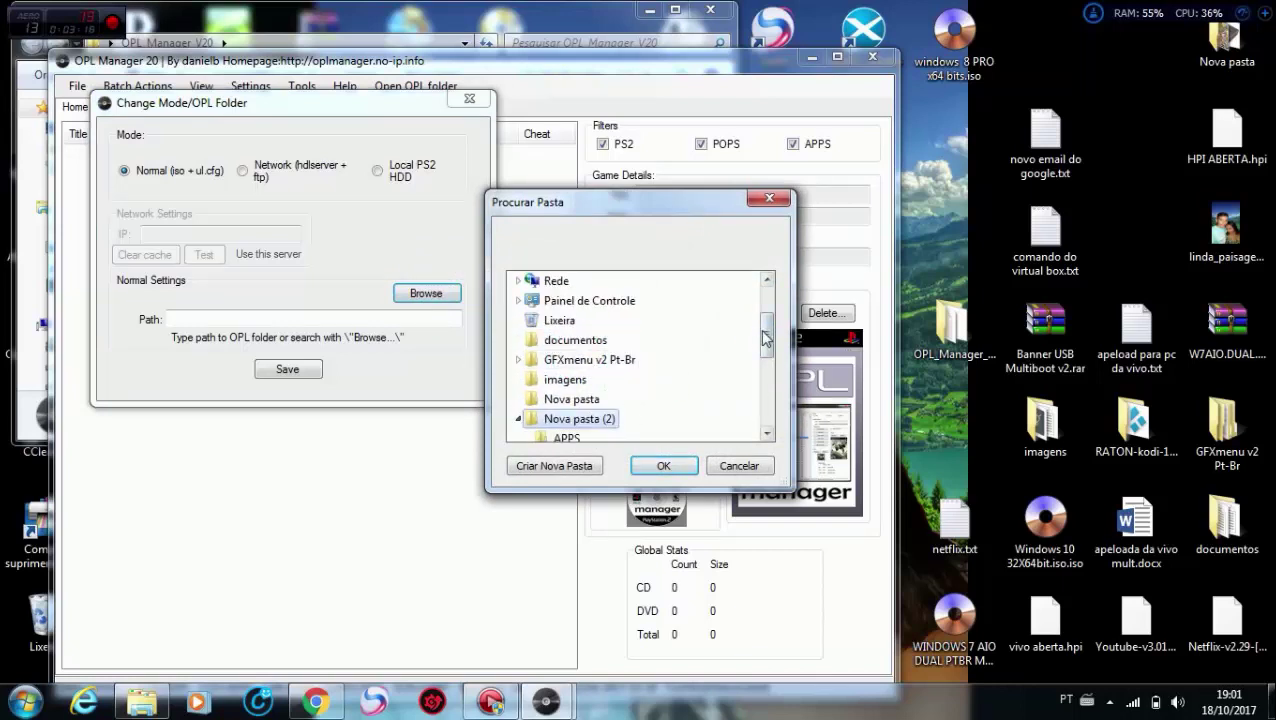
{"action": "scroll", "coordinate": [767, 340], "scroll_direction": "down", "scroll_amount": 2}
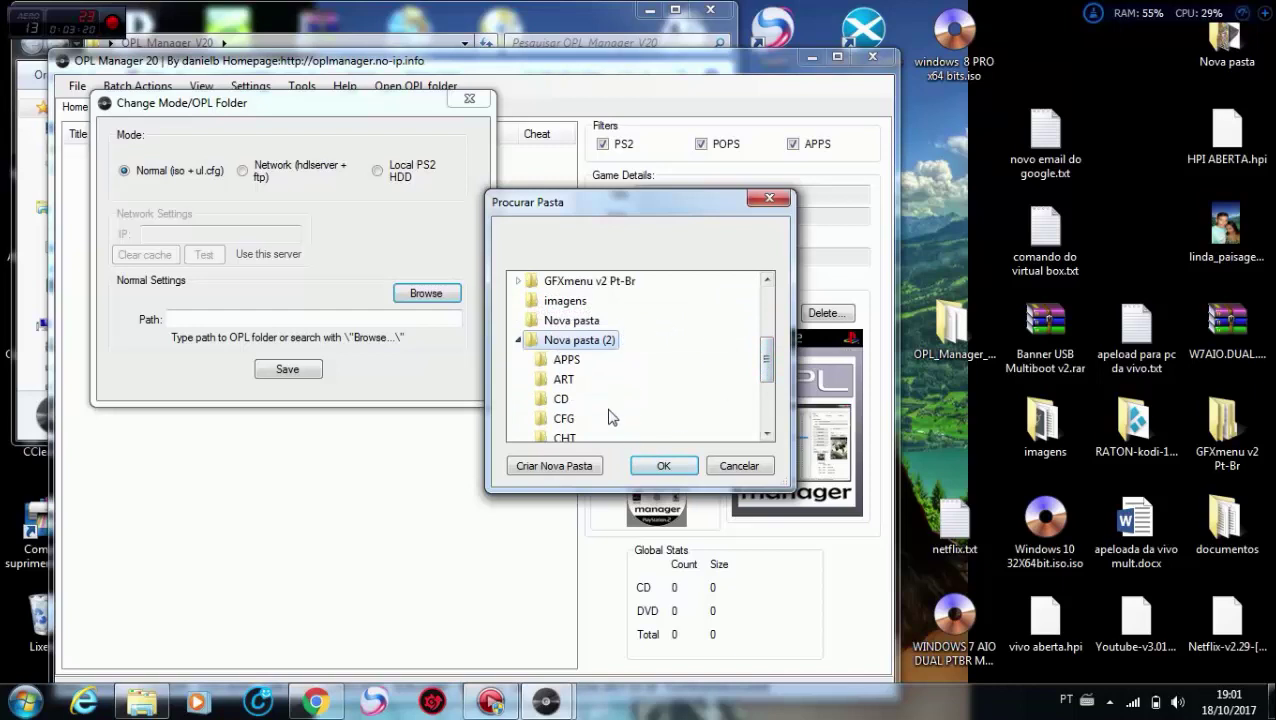
{"action": "left_click", "coordinate": [659, 467]}
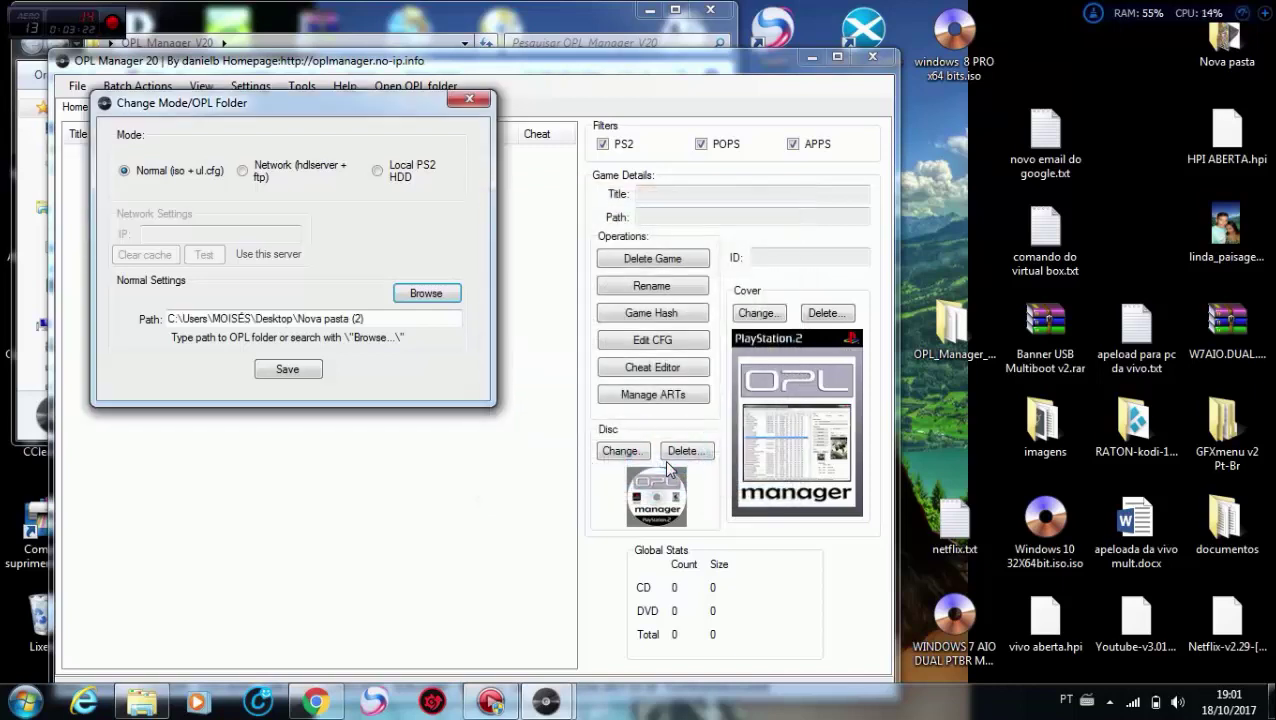
{"action": "left_click", "coordinate": [287, 369]}
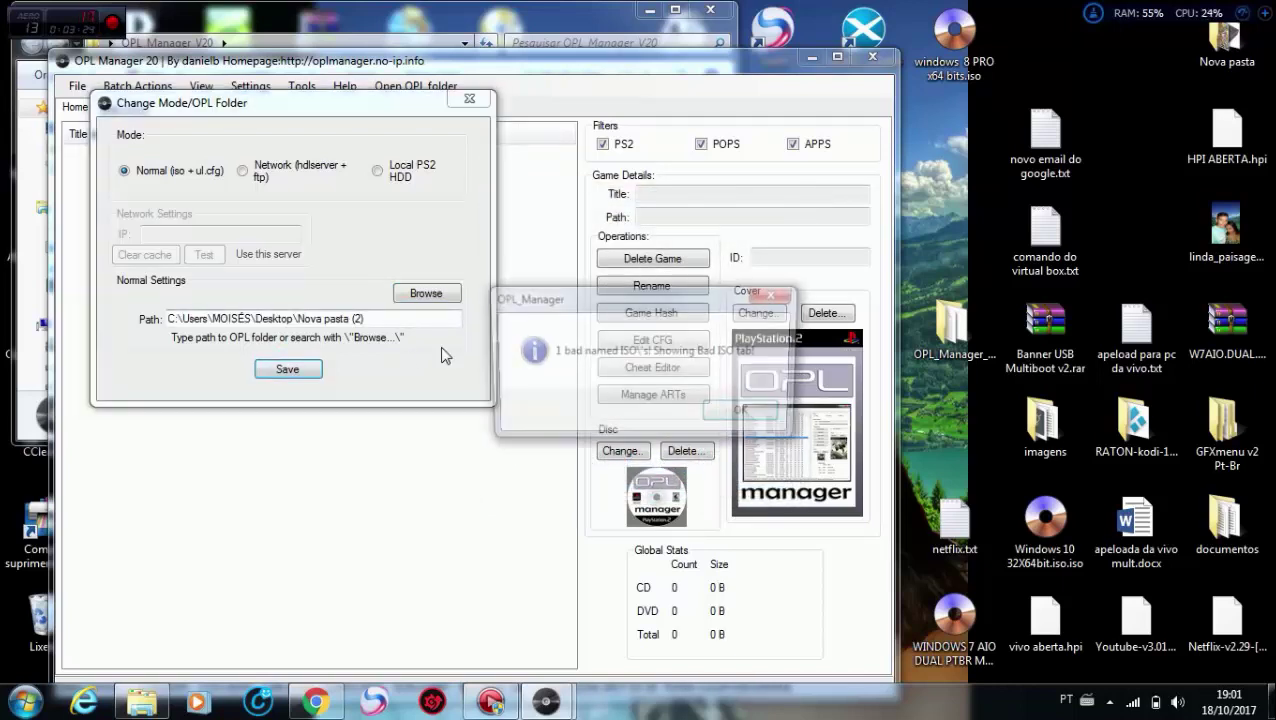
{"action": "left_click", "coordinate": [745, 412]}
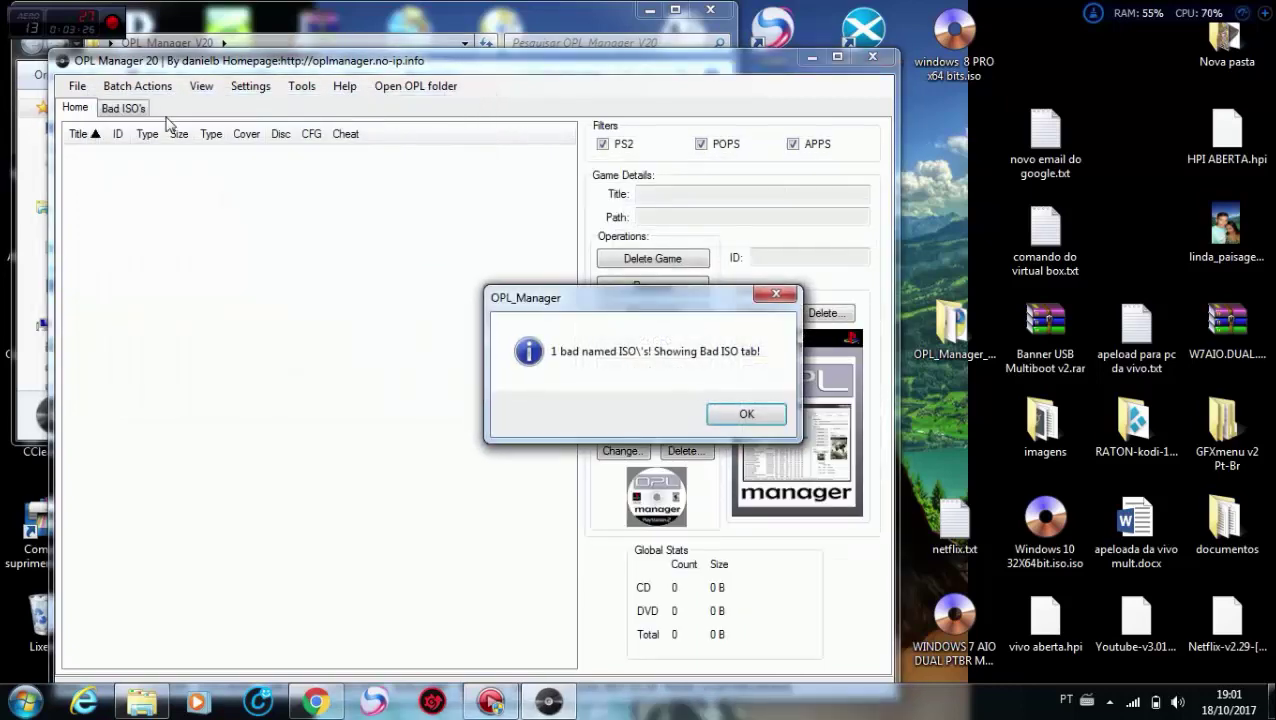
{"action": "left_click", "coordinate": [740, 414]}
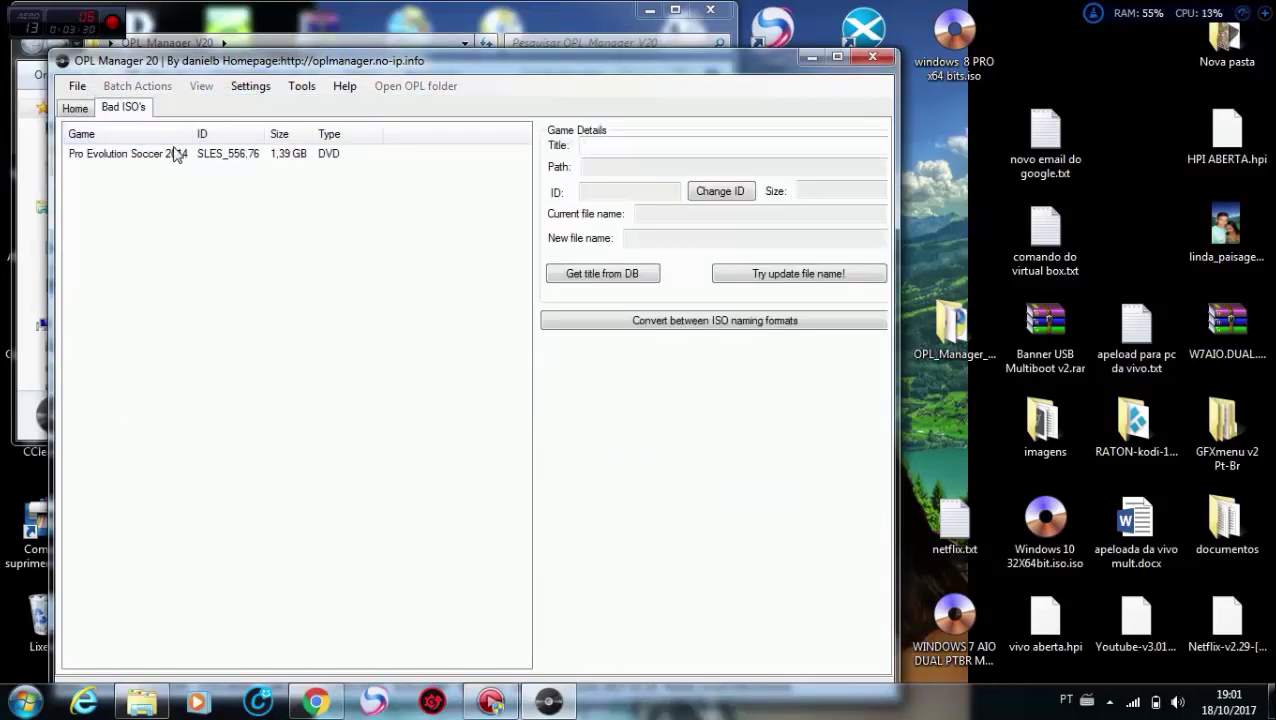
Change the program's language to Português Brazil and save the setting.
{"action": "left_click", "coordinate": [75, 108]}
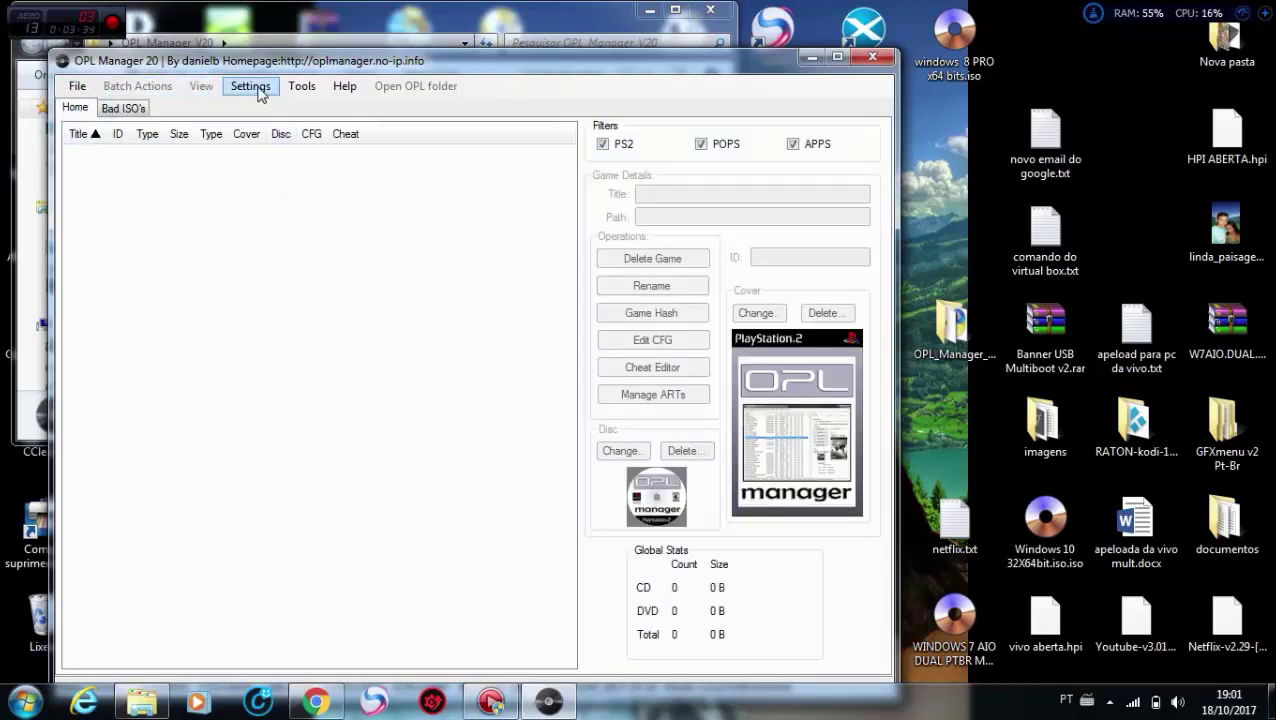
{"action": "left_click", "coordinate": [251, 87]}
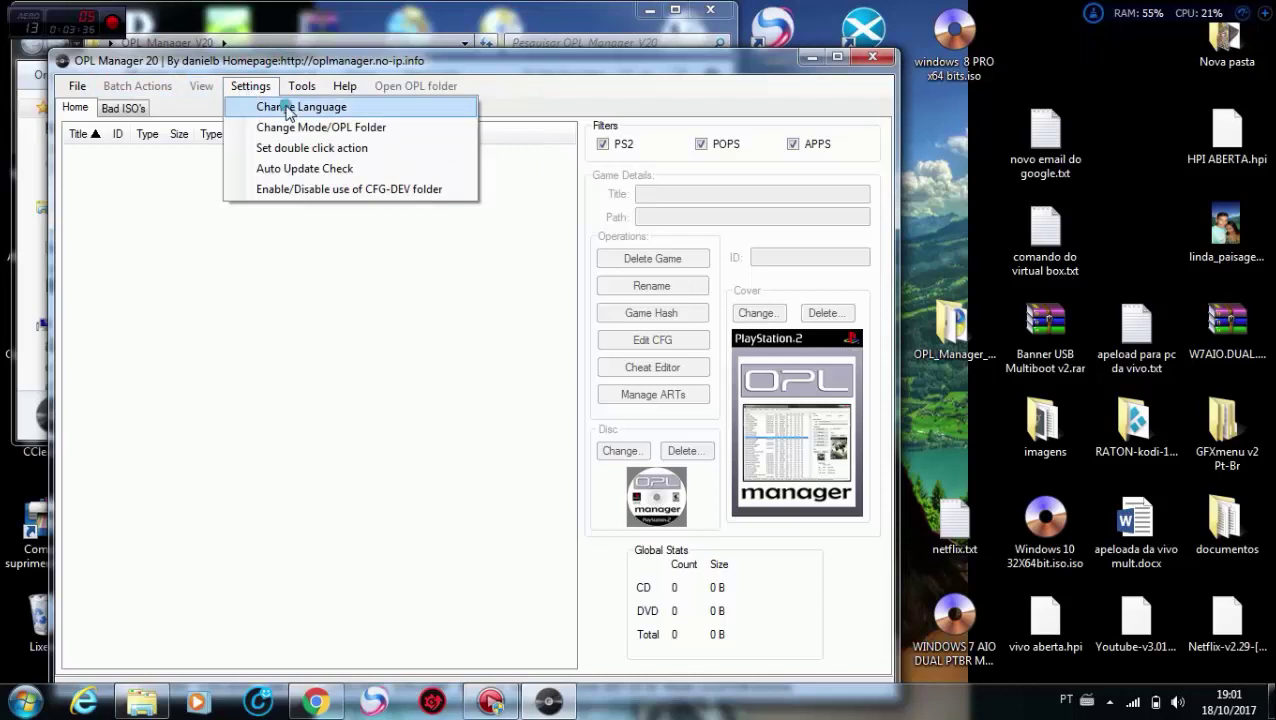
{"action": "left_click", "coordinate": [288, 107]}
{"action": "left_click", "coordinate": [440, 155]}
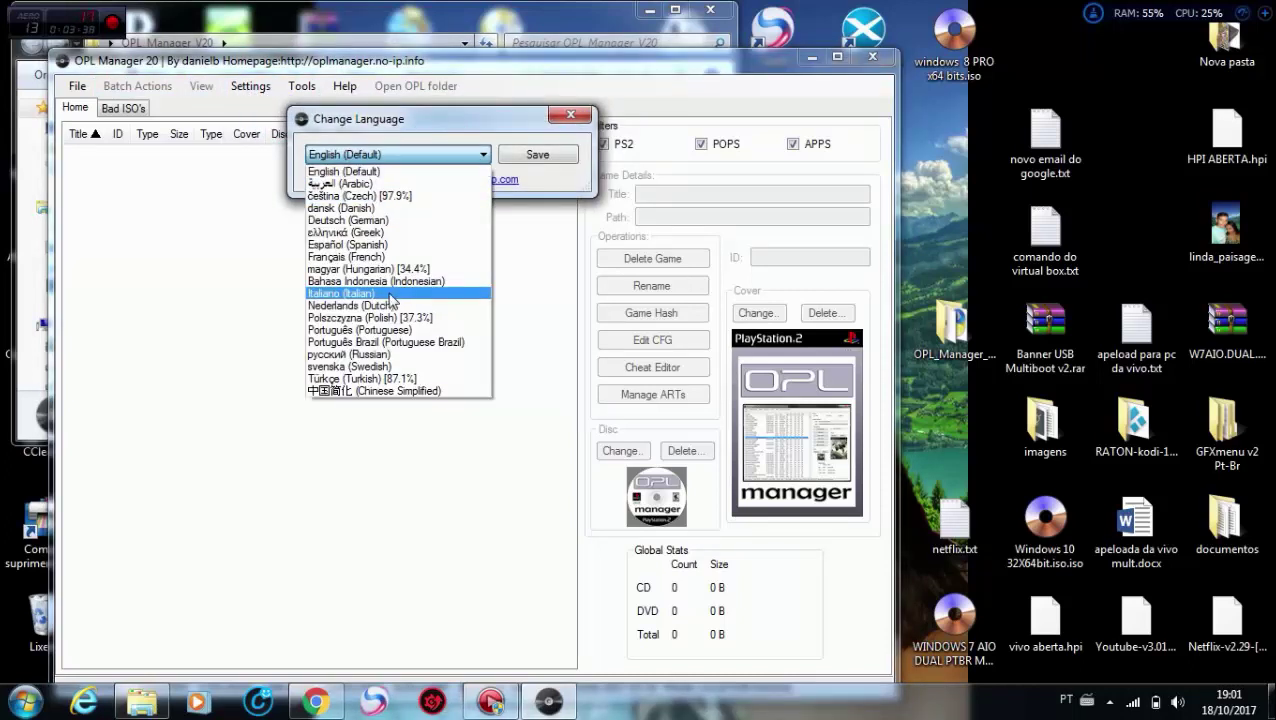
{"action": "left_click", "coordinate": [409, 342]}
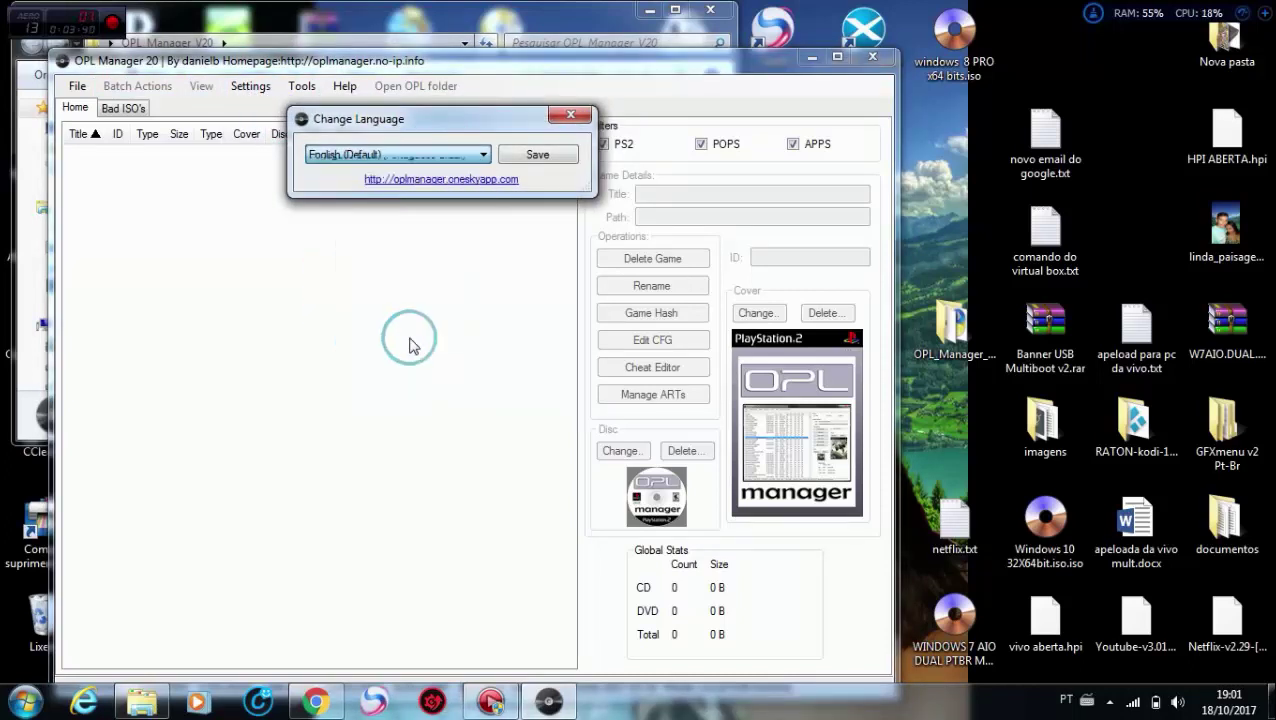
{"action": "left_click", "coordinate": [552, 157]}
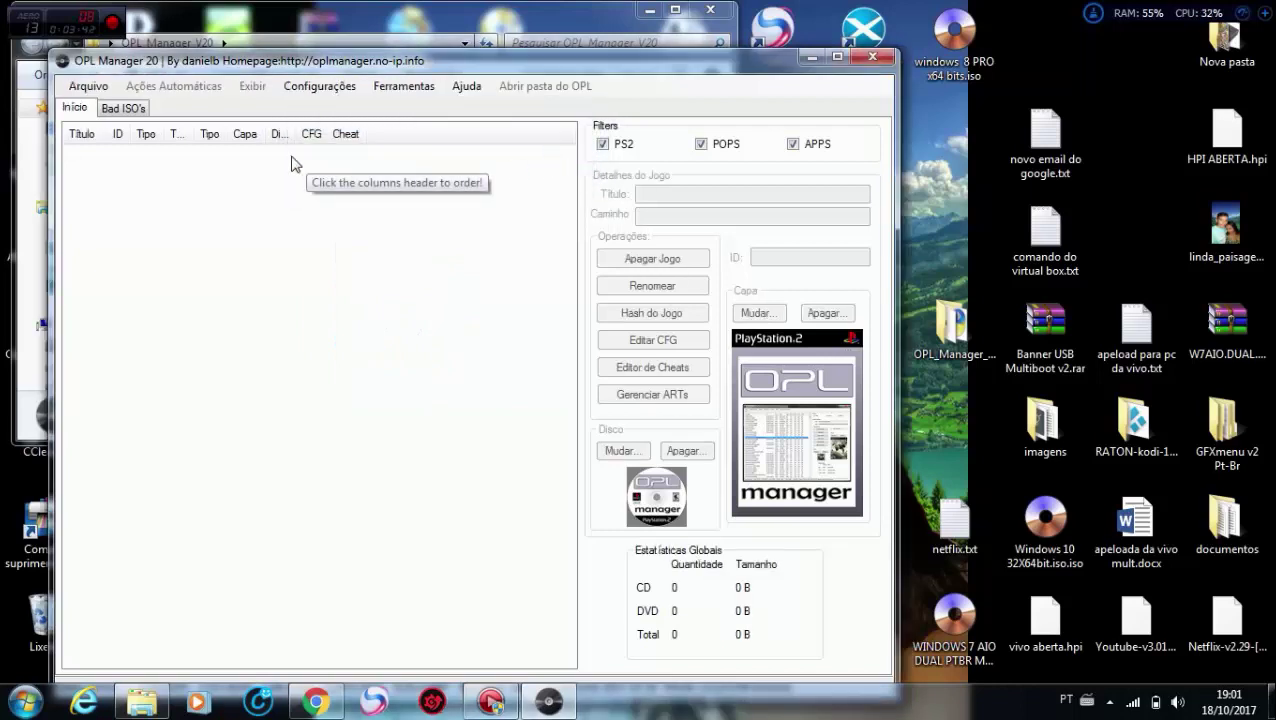
Examine the details of Pro Evolution Soccer 2014 in the Bad ISO's list and check the available configuration options.
{"action": "left_click", "coordinate": [112, 106]}
{"action": "left_click", "coordinate": [176, 153]}
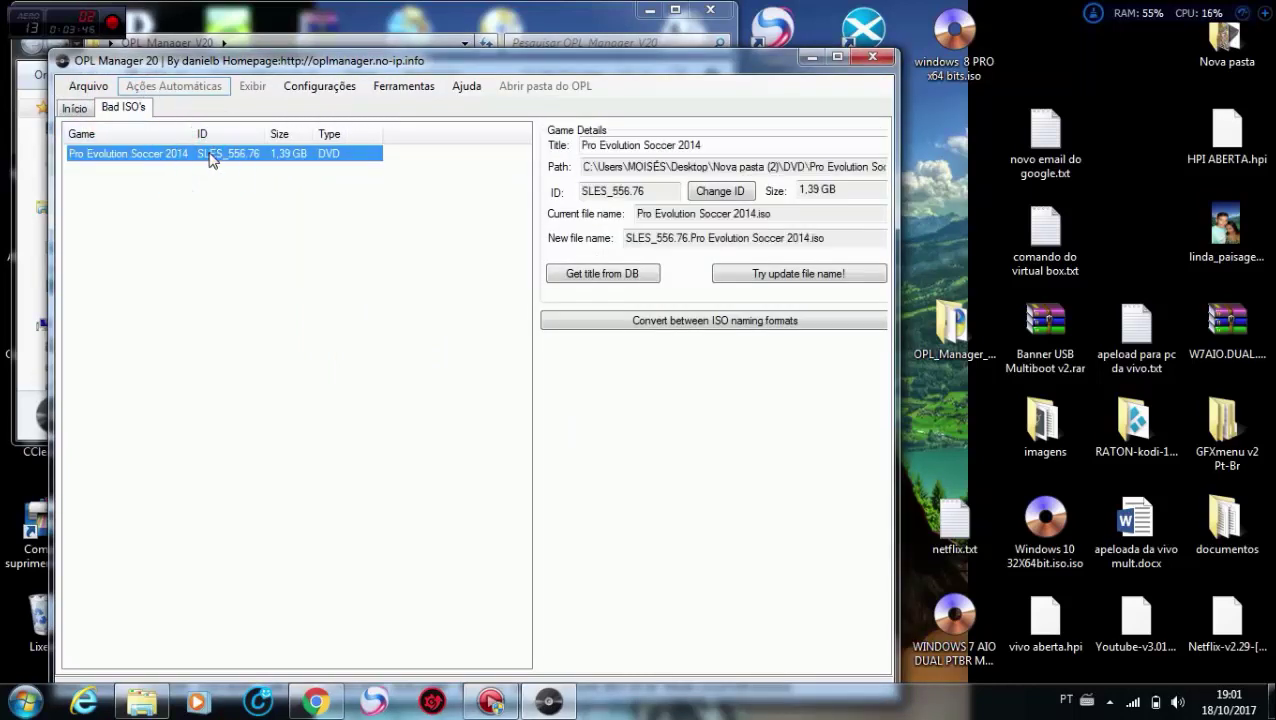
{"action": "left_click", "coordinate": [78, 108]}
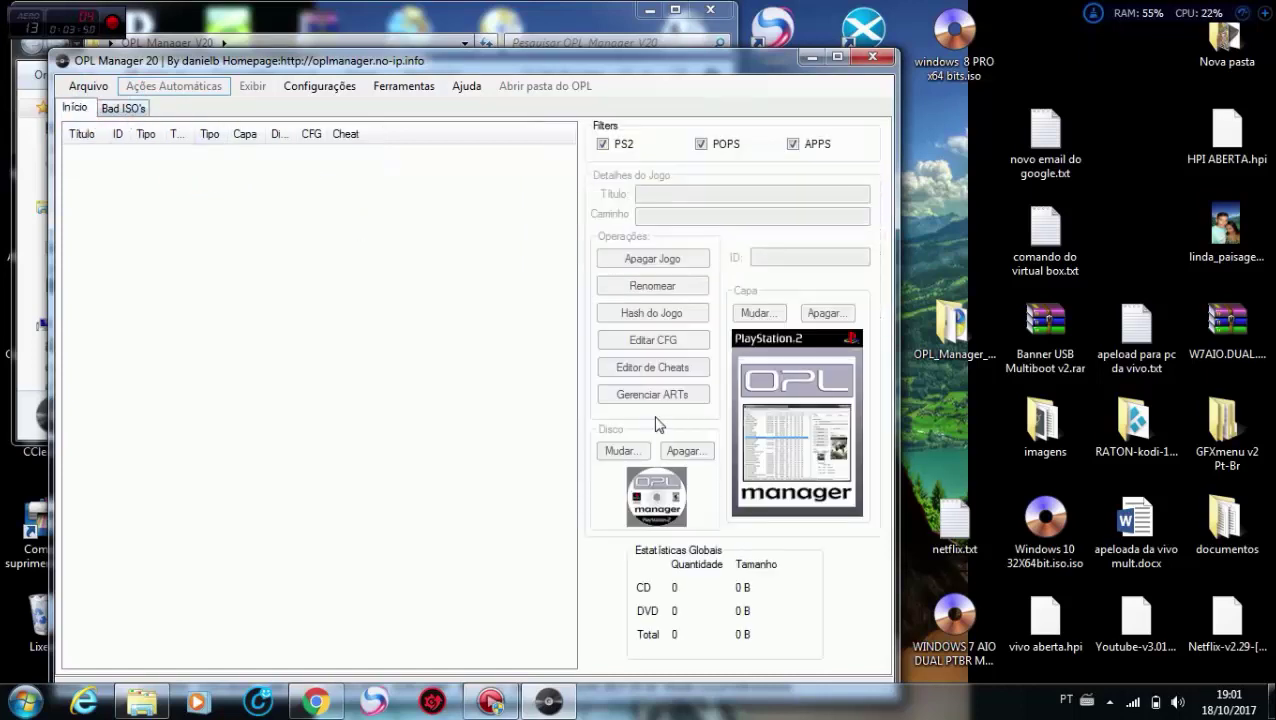
{"action": "left_click", "coordinate": [182, 88]}
{"action": "left_click", "coordinate": [315, 88]}
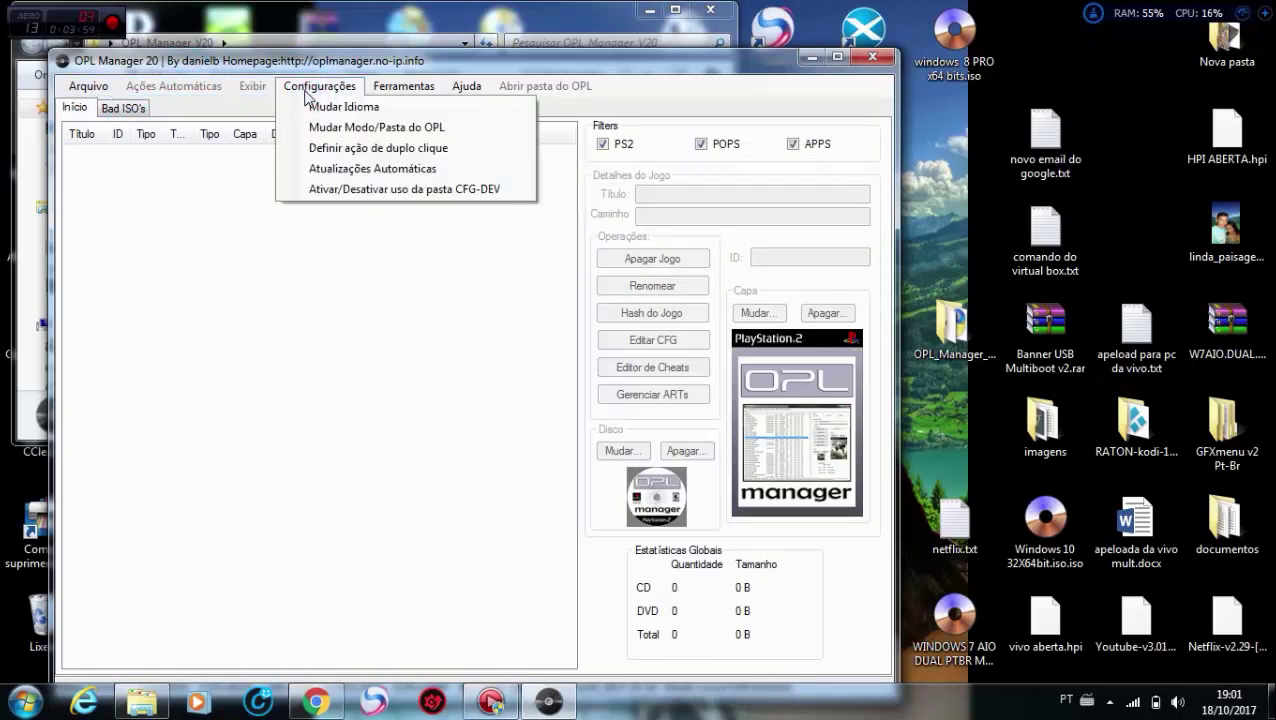
Try to convert Pro Evolution Soccer 2014 from the Bad ISO's list between ISO naming formats.
{"action": "left_click", "coordinate": [125, 107]}
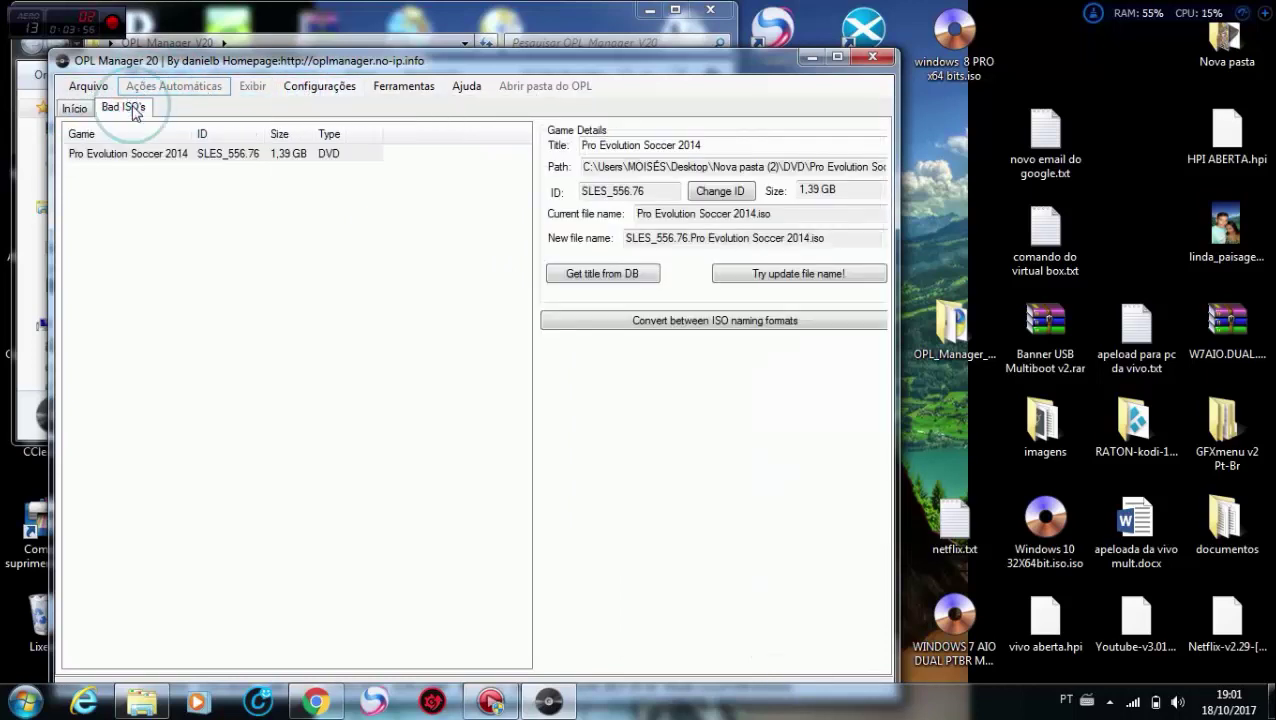
{"action": "left_click", "coordinate": [163, 156]}
{"action": "left_click", "coordinate": [162, 156]}
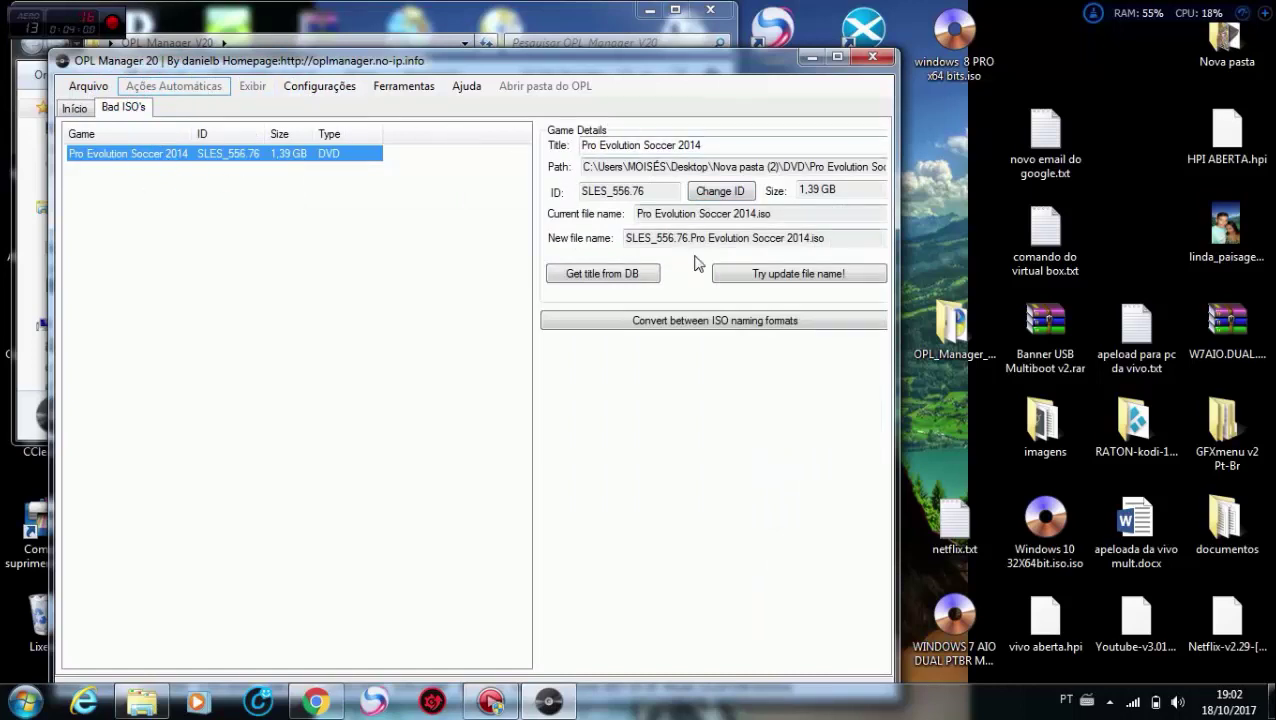
{"action": "left_click", "coordinate": [712, 322]}
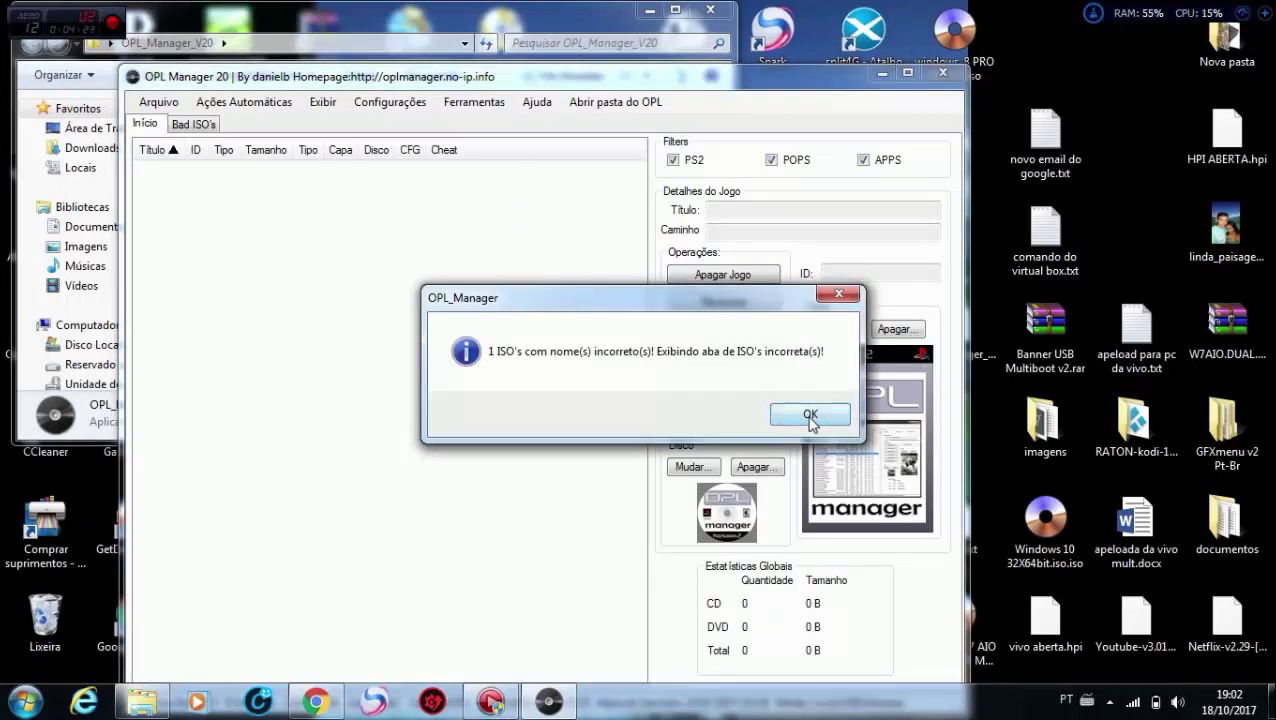
Check the Pro Evolution Soccer 2014 entry among the bad ISOs and the main game list again, and close OPL Manager.
{"action": "left_click", "coordinate": [810, 415]}
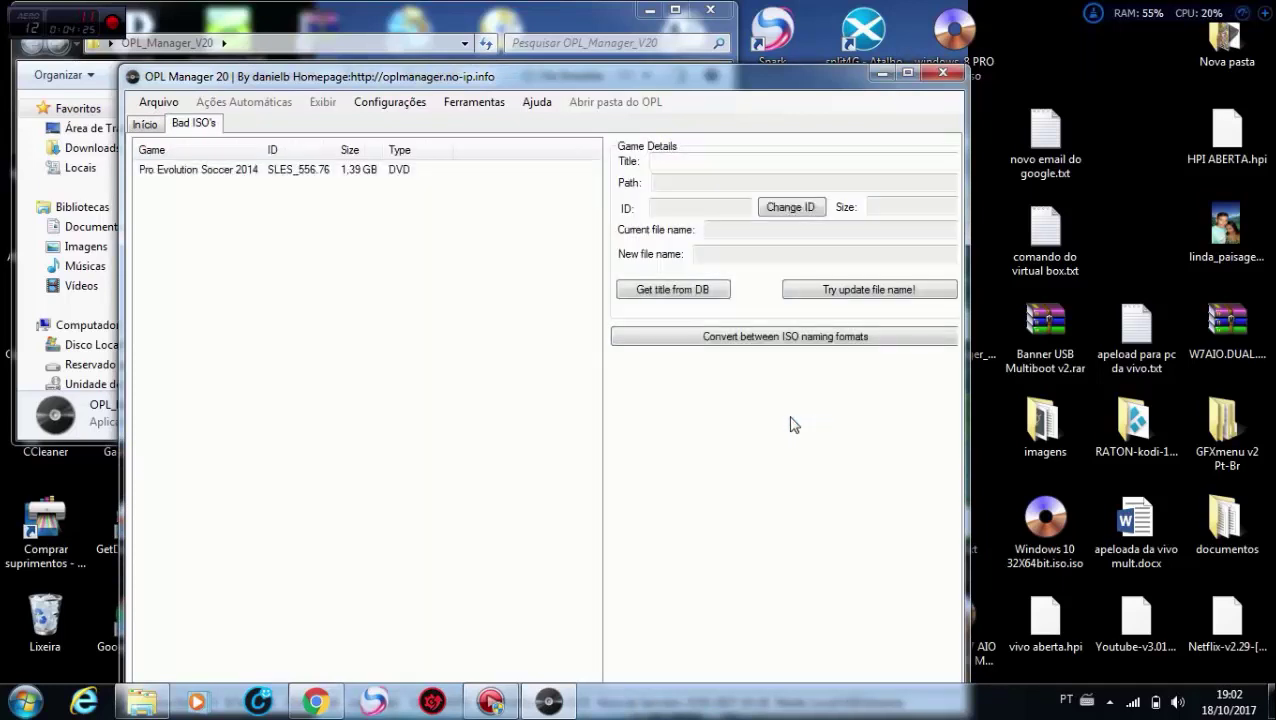
{"action": "left_click", "coordinate": [297, 172]}
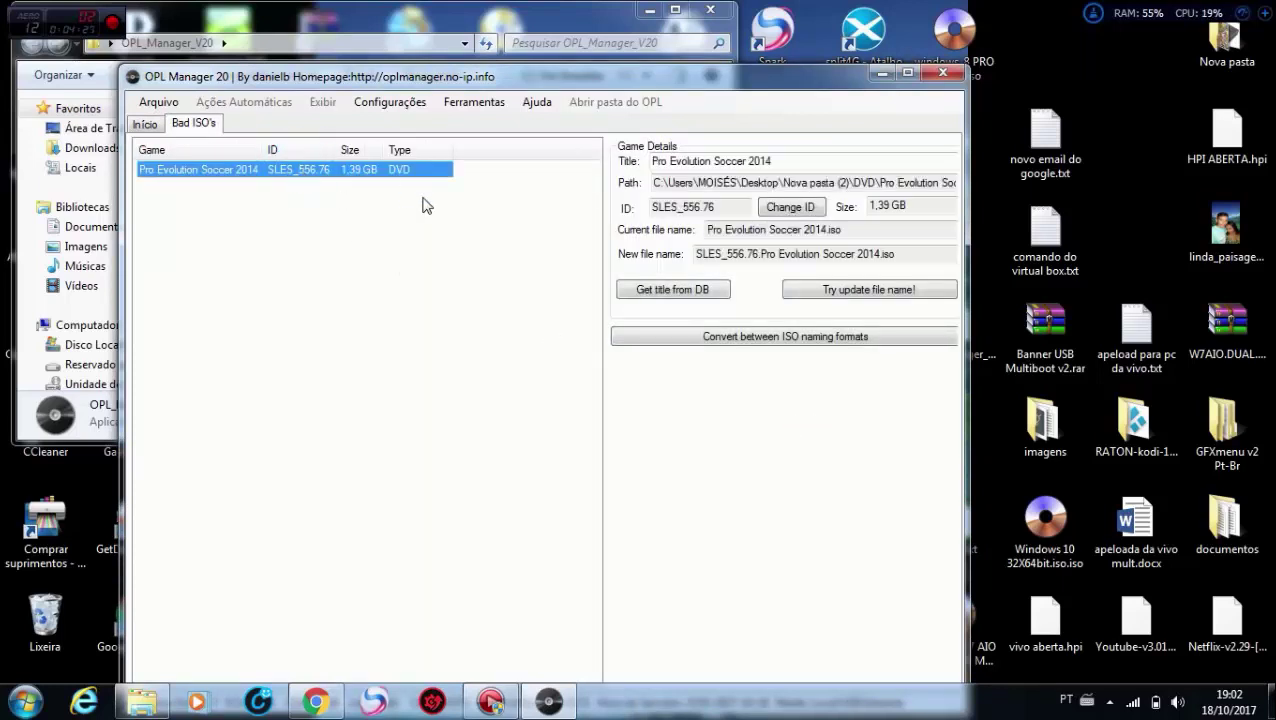
{"action": "left_click", "coordinate": [145, 124]}
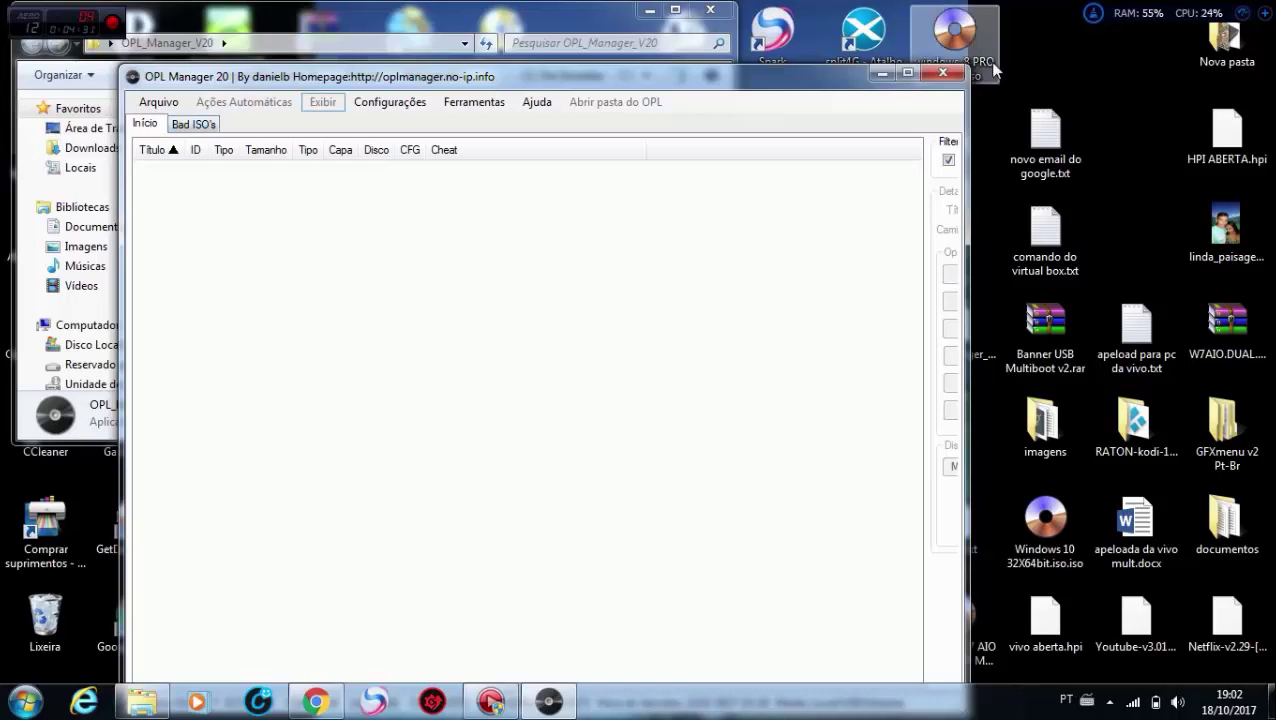
{"action": "left_click", "coordinate": [942, 73]}
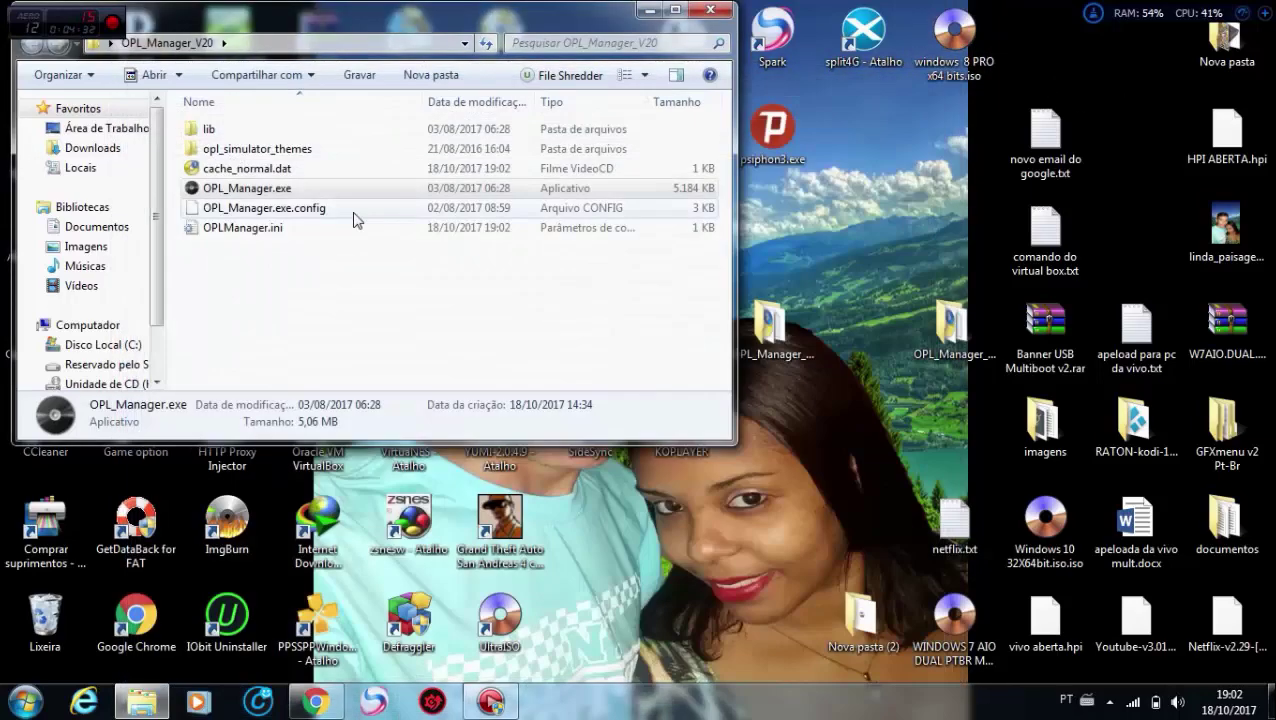
Open Pro Evolution Soccer 2014.iso from the DVD subfolder of the desktop folder Nova pasta (2) in UltraISO.
{"action": "left_click", "coordinate": [877, 626]}
{"action": "double_click", "coordinate": [877, 626]}
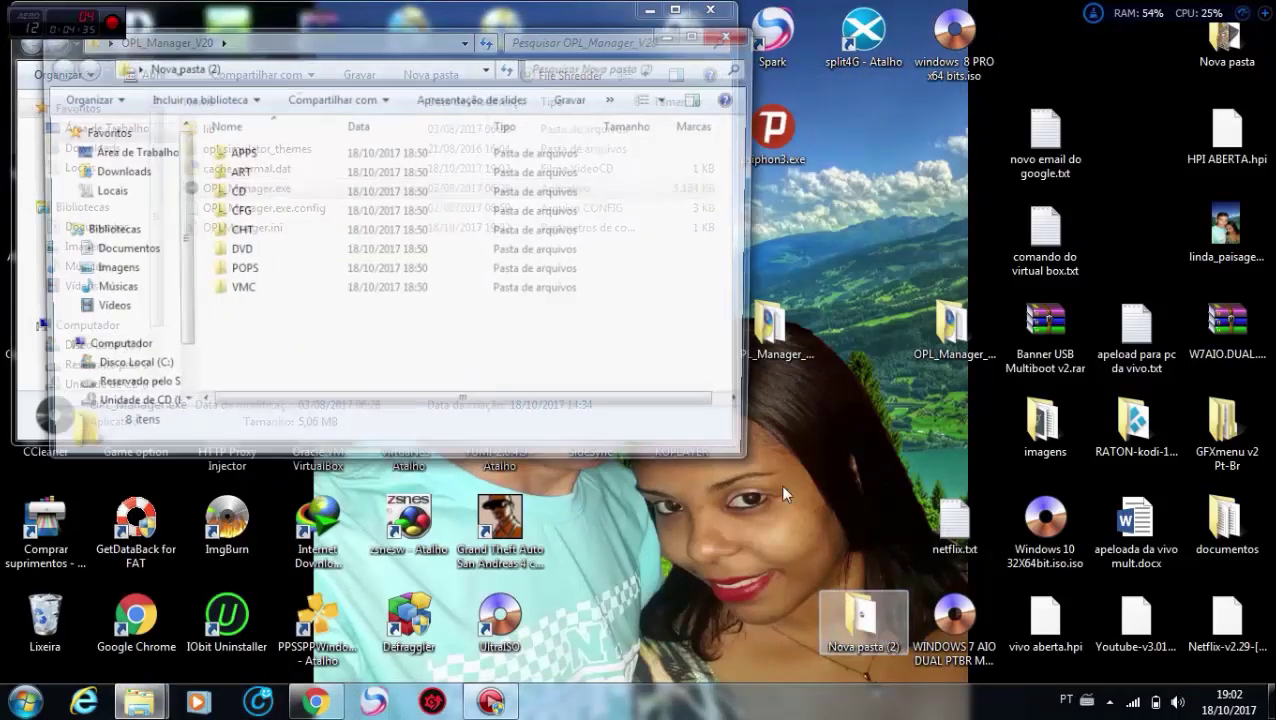
{"action": "double_click", "coordinate": [319, 253]}
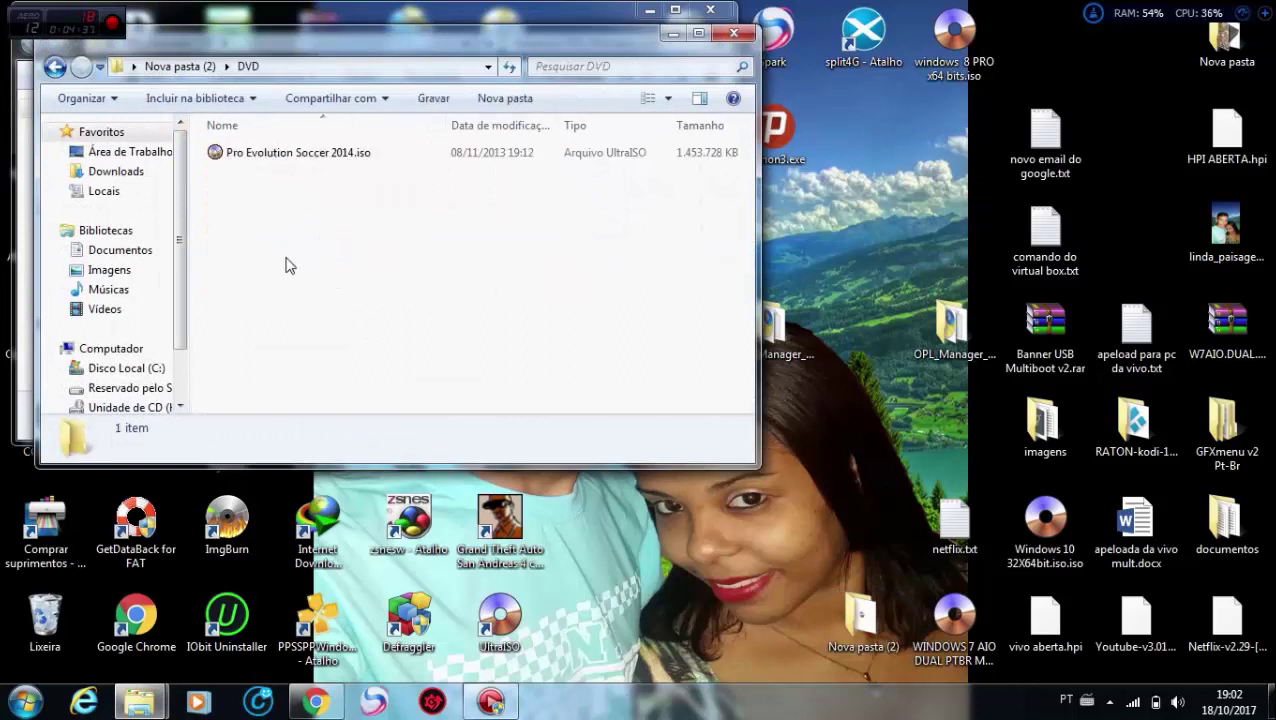
{"action": "double_click", "coordinate": [296, 152]}
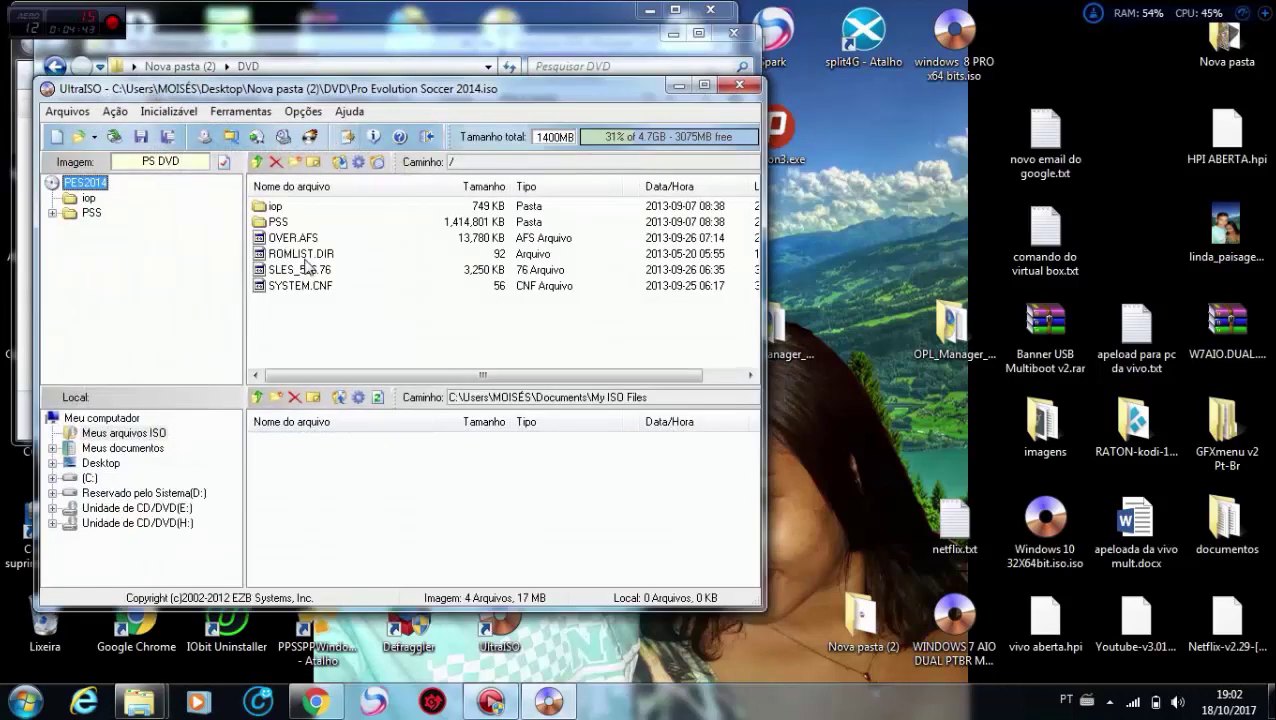
Copy the name of the file SLES_556.76 inside the disc image, and close UltraISO.
{"action": "left_click", "coordinate": [310, 270]}
{"action": "right_click", "coordinate": [310, 272]}
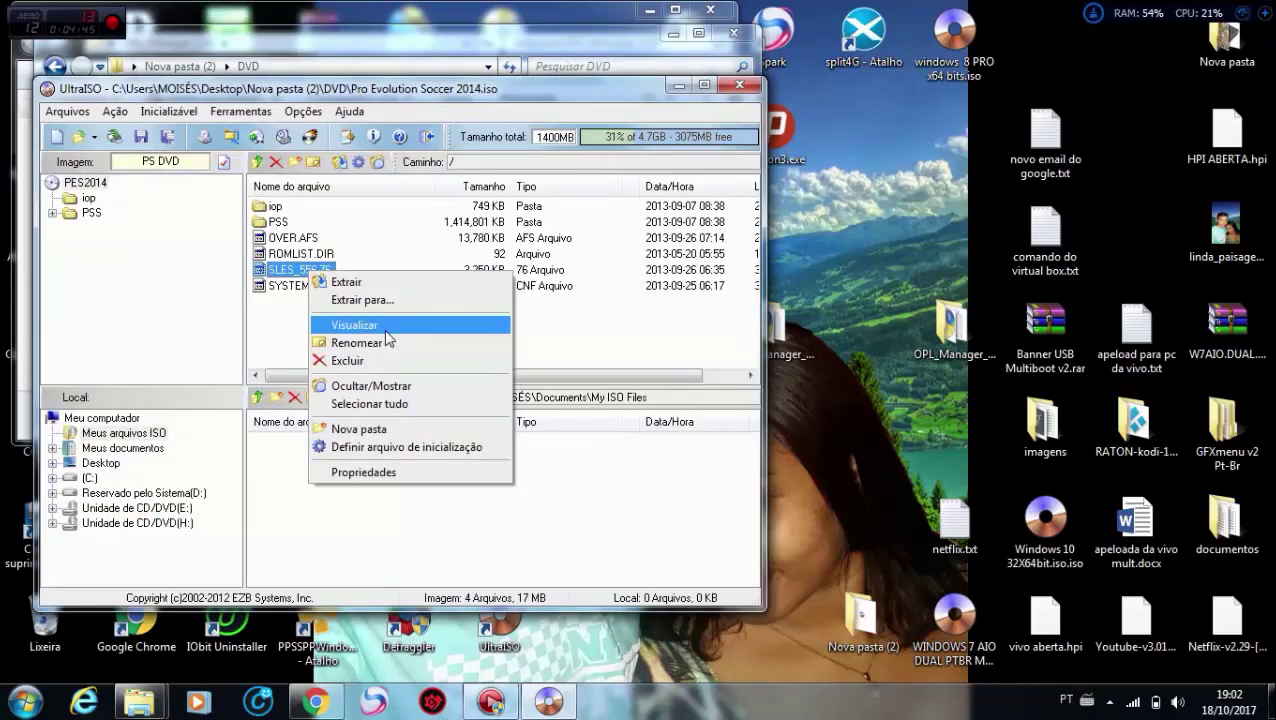
{"action": "left_click", "coordinate": [381, 343]}
{"action": "key", "text": "ctrl+c"}
{"action": "right_click", "coordinate": [303, 263]}
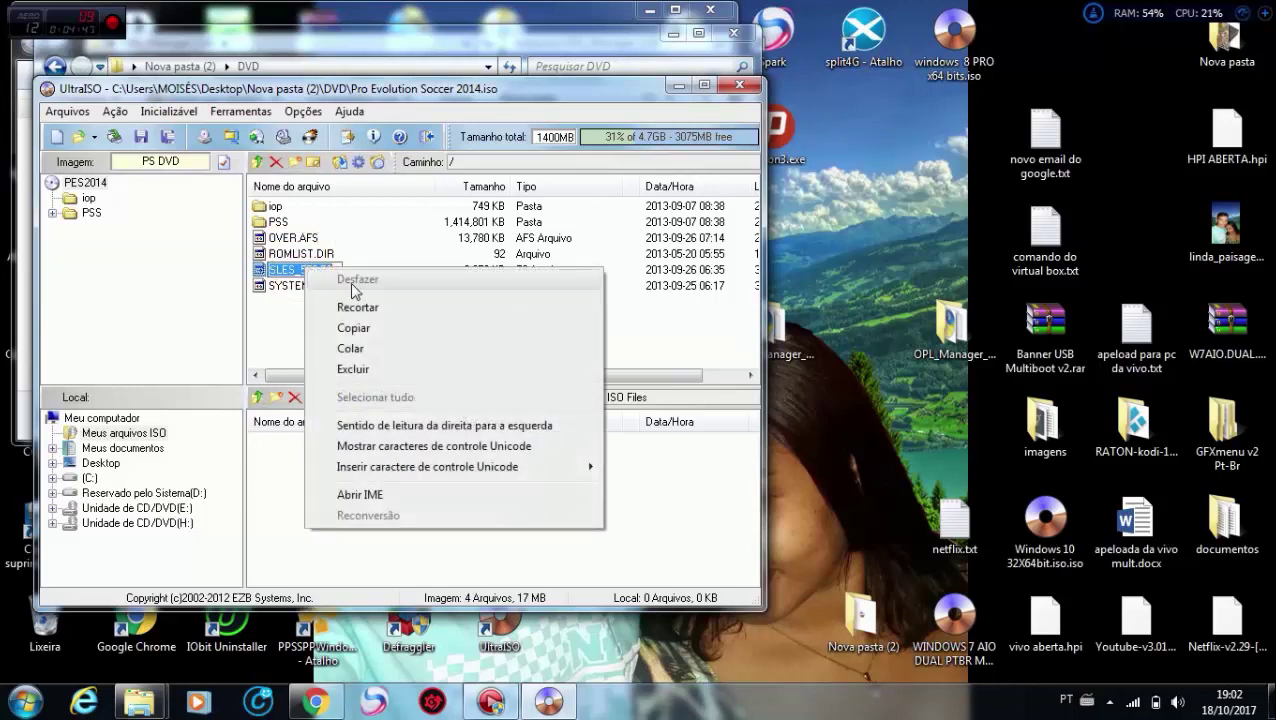
{"action": "left_click", "coordinate": [315, 327]}
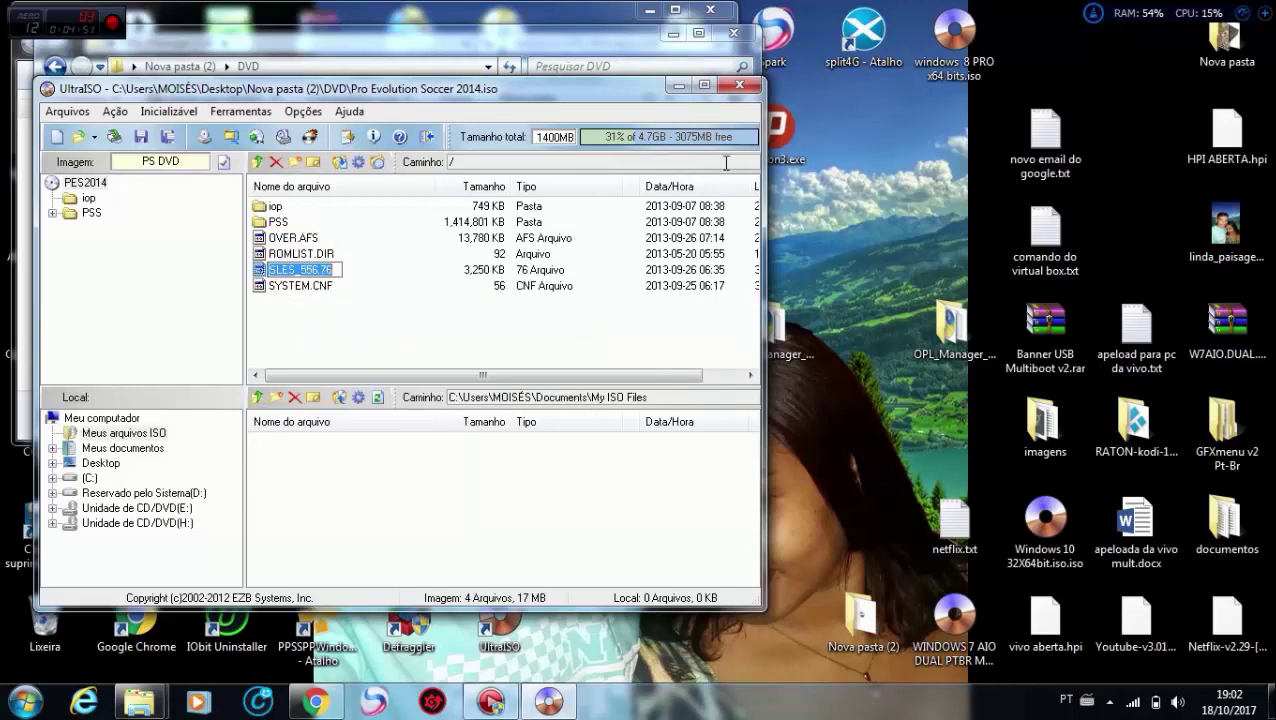
{"action": "left_click", "coordinate": [745, 86]}
Rename the game image as SLES_556.76.Pro Evolution Soccer 2014.iso by pasting the copied ID before its title, and close the DVD folder.
{"action": "right_click", "coordinate": [272, 158]}
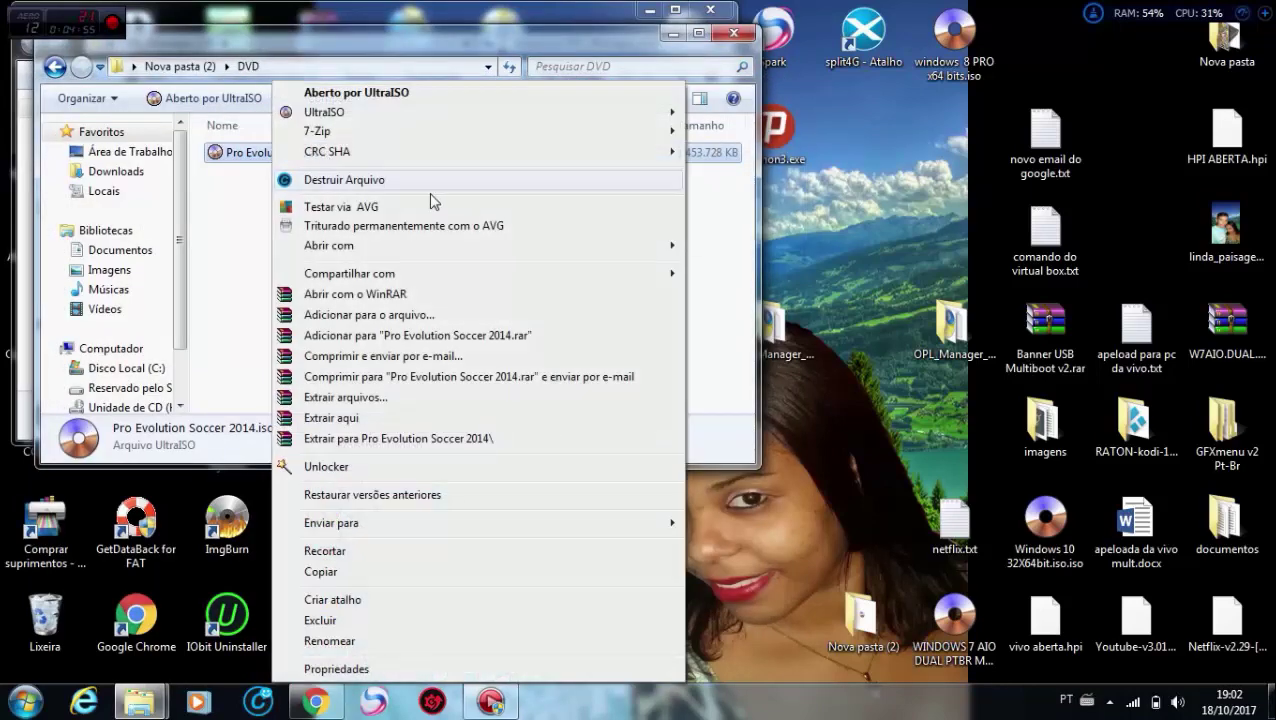
{"action": "left_click", "coordinate": [352, 638]}
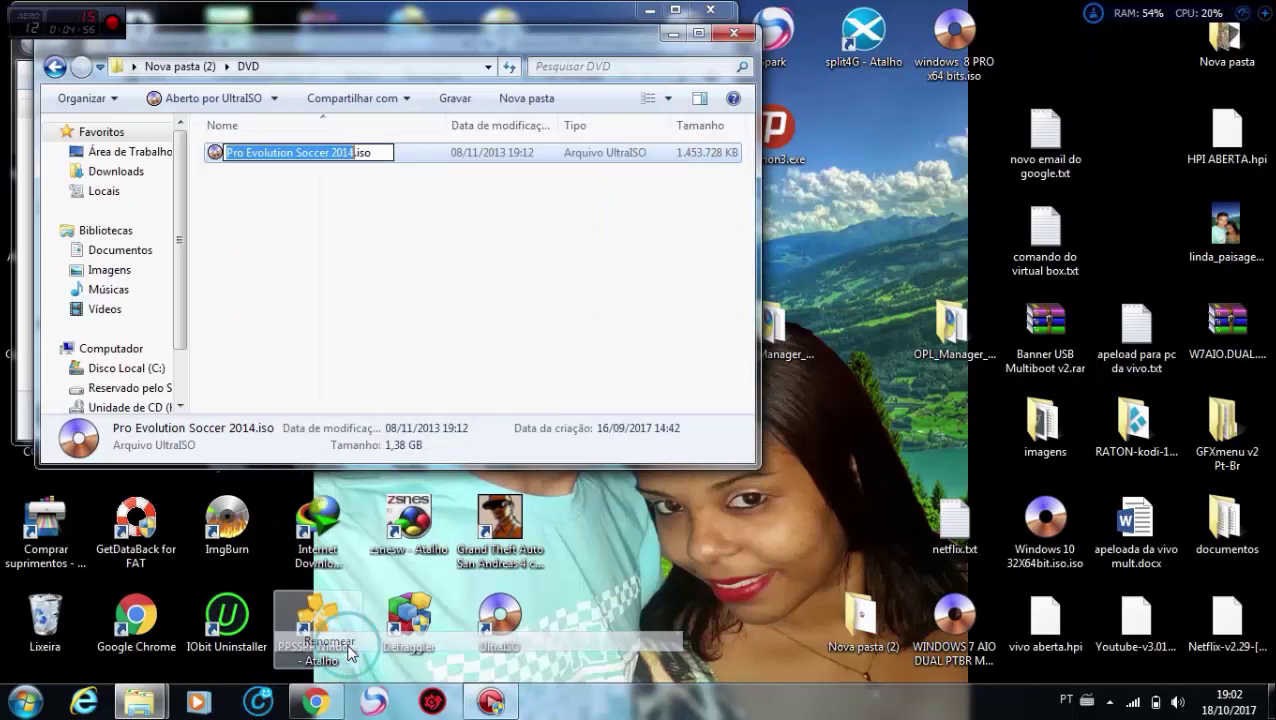
{"action": "left_click", "coordinate": [229, 155]}
{"action": "right_click", "coordinate": [230, 156]}
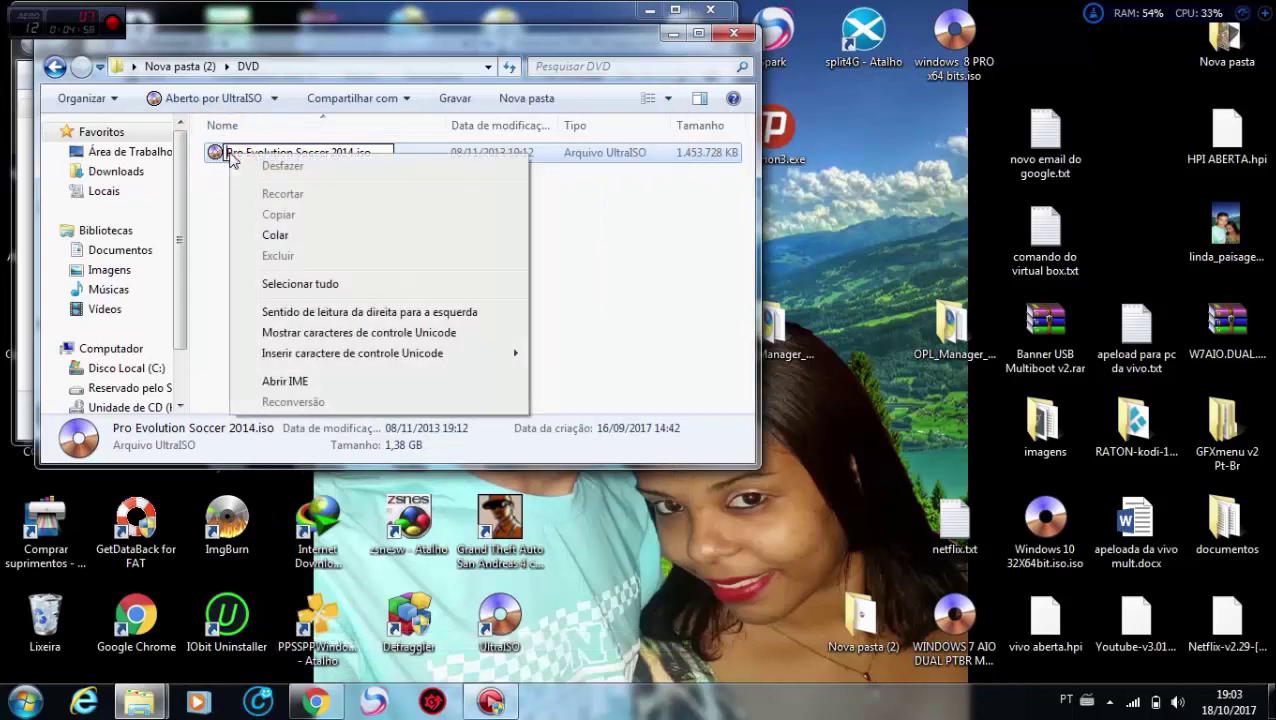
{"action": "left_click", "coordinate": [277, 238]}
{"action": "type", "text": ".76."}
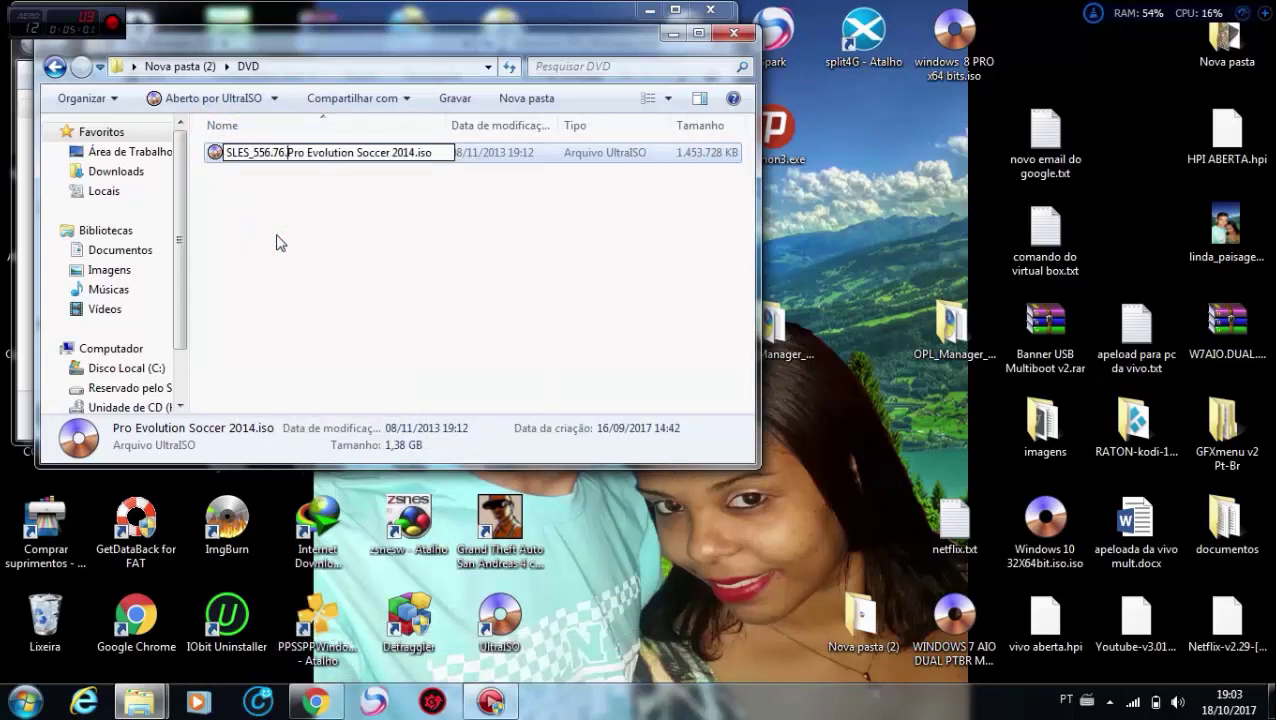
{"action": "key", "text": "Return"}
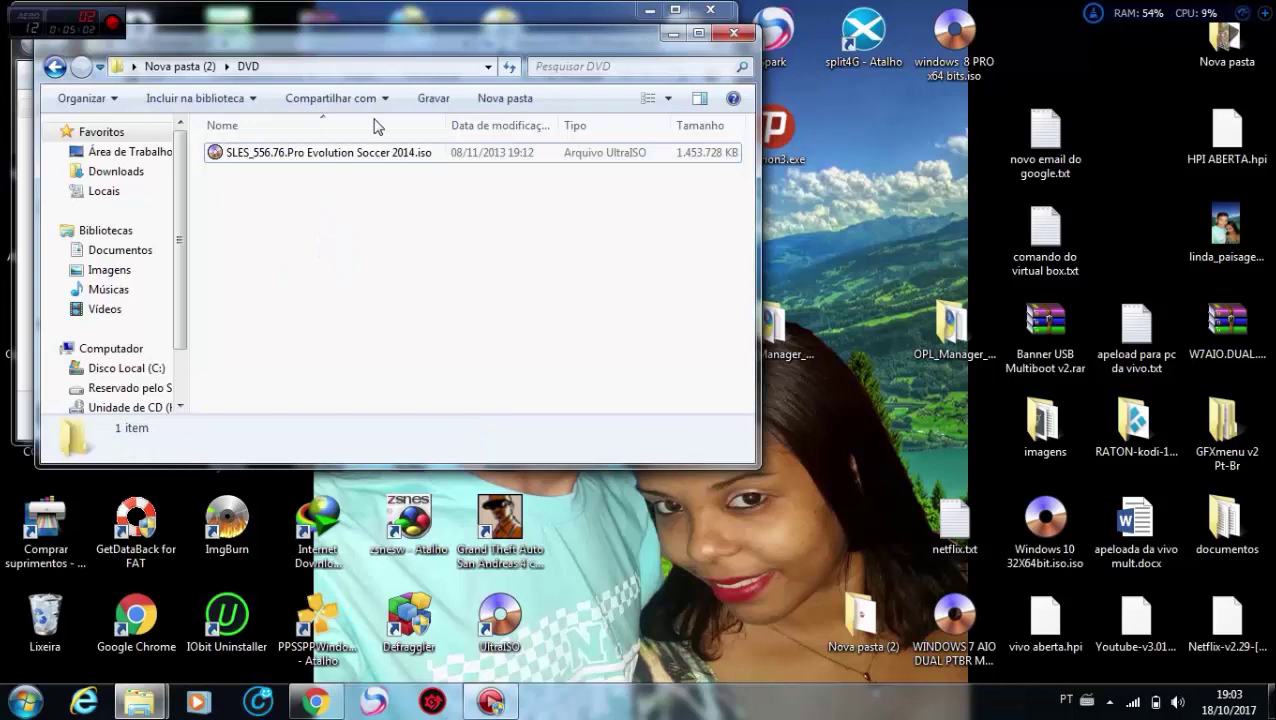
{"action": "left_click", "coordinate": [733, 32]}
Delete the configuration file OPLManager.ini from the OPL_Manager_V20 folder.
{"action": "right_click", "coordinate": [252, 228]}
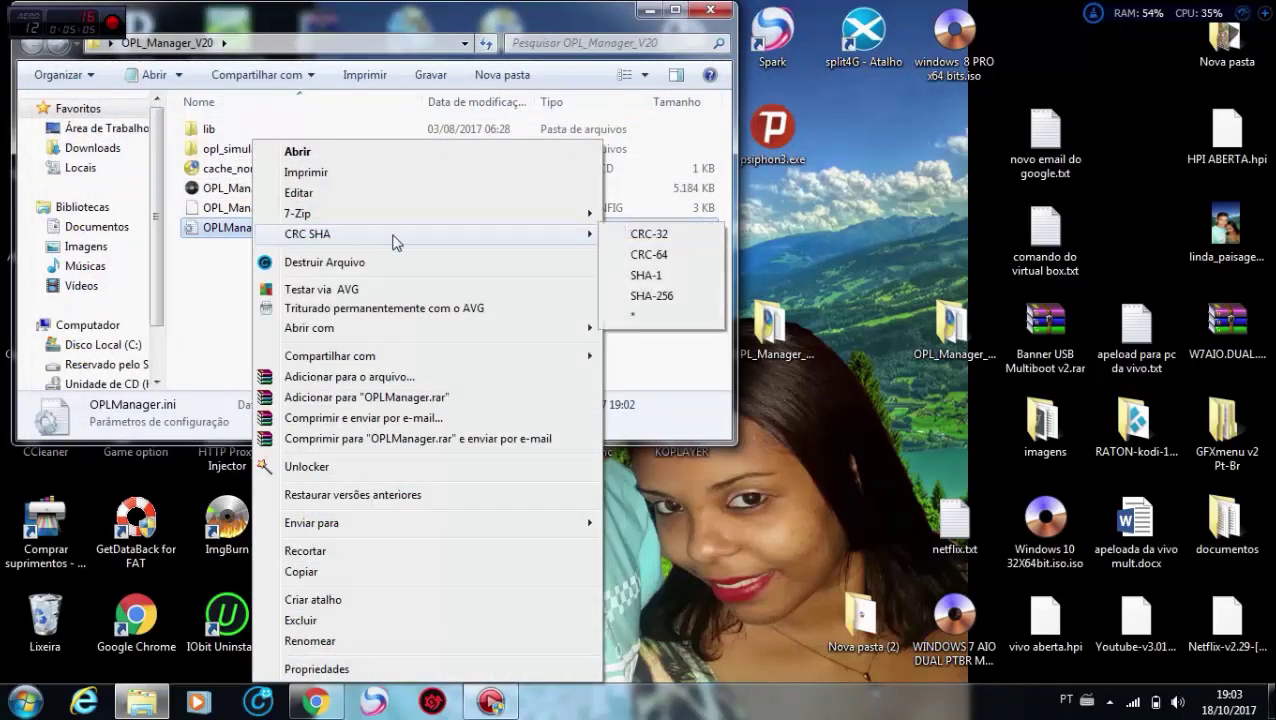
{"action": "left_click", "coordinate": [303, 620]}
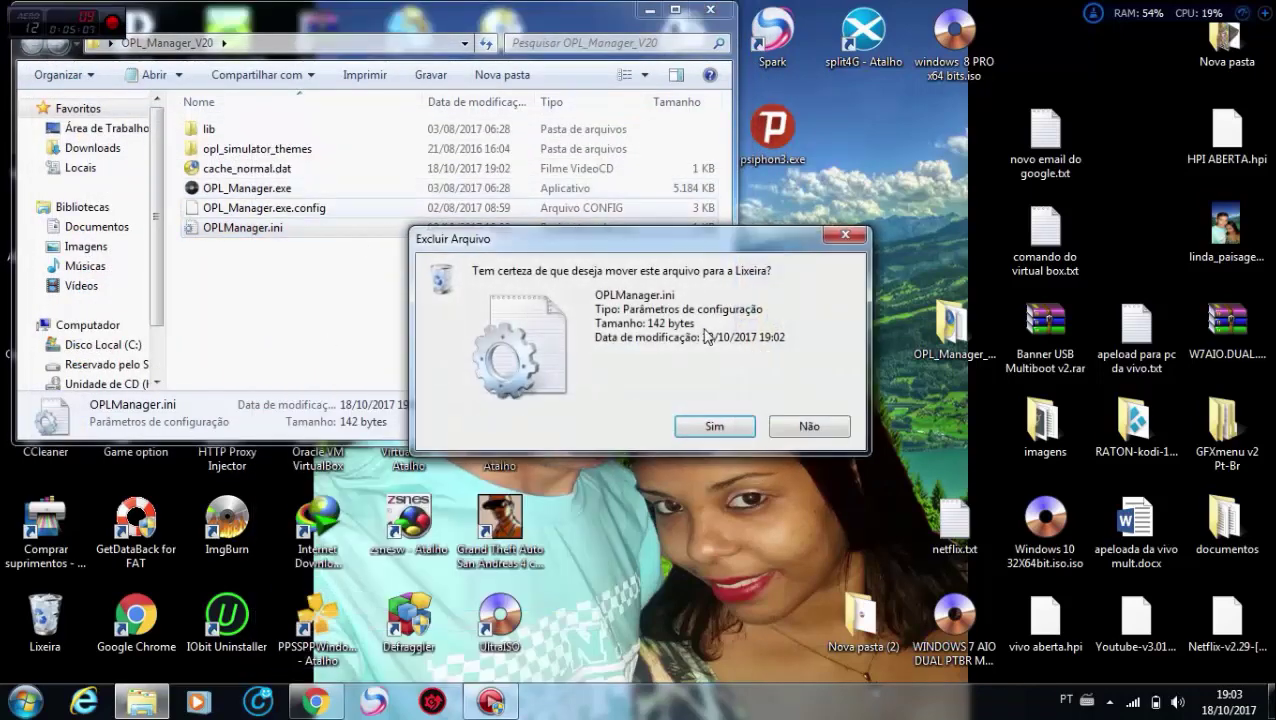
{"action": "left_click", "coordinate": [714, 427]}
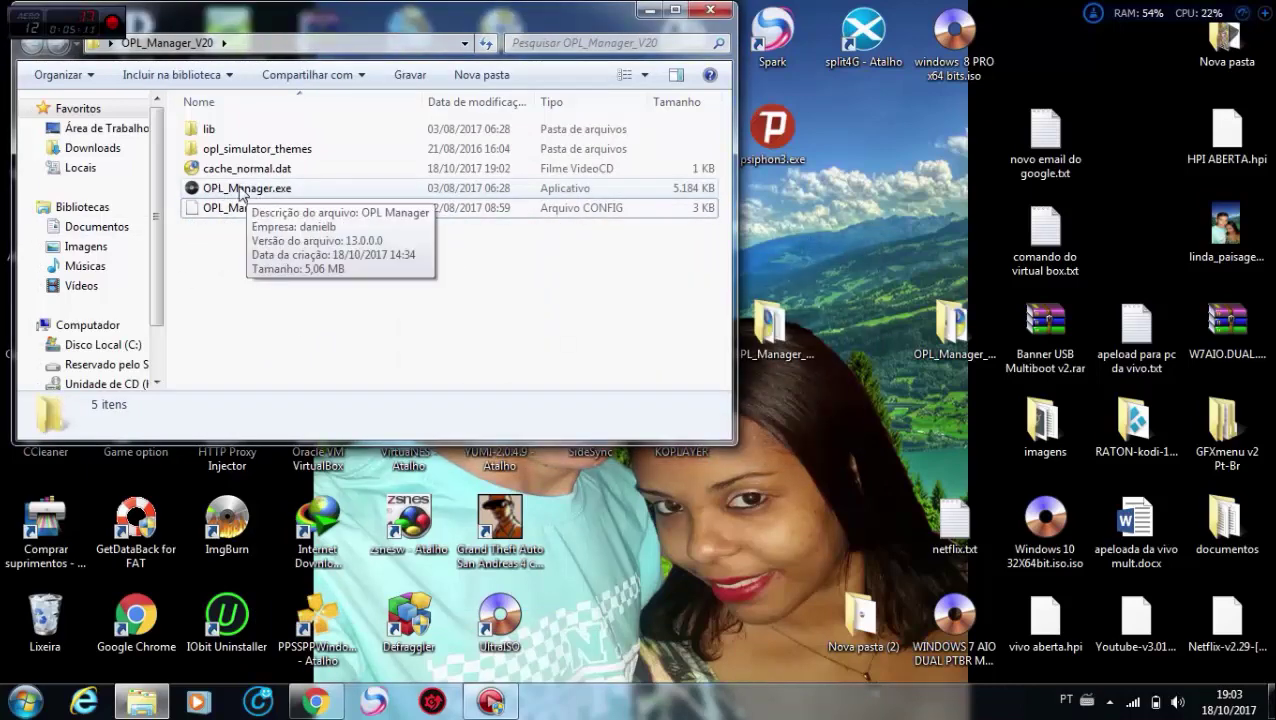
Start OPL Manager, save automatic update checks as enabled, and set the desktop folder Nova pasta (2) as the OPL path in Normal mode.
{"action": "double_click", "coordinate": [249, 191]}
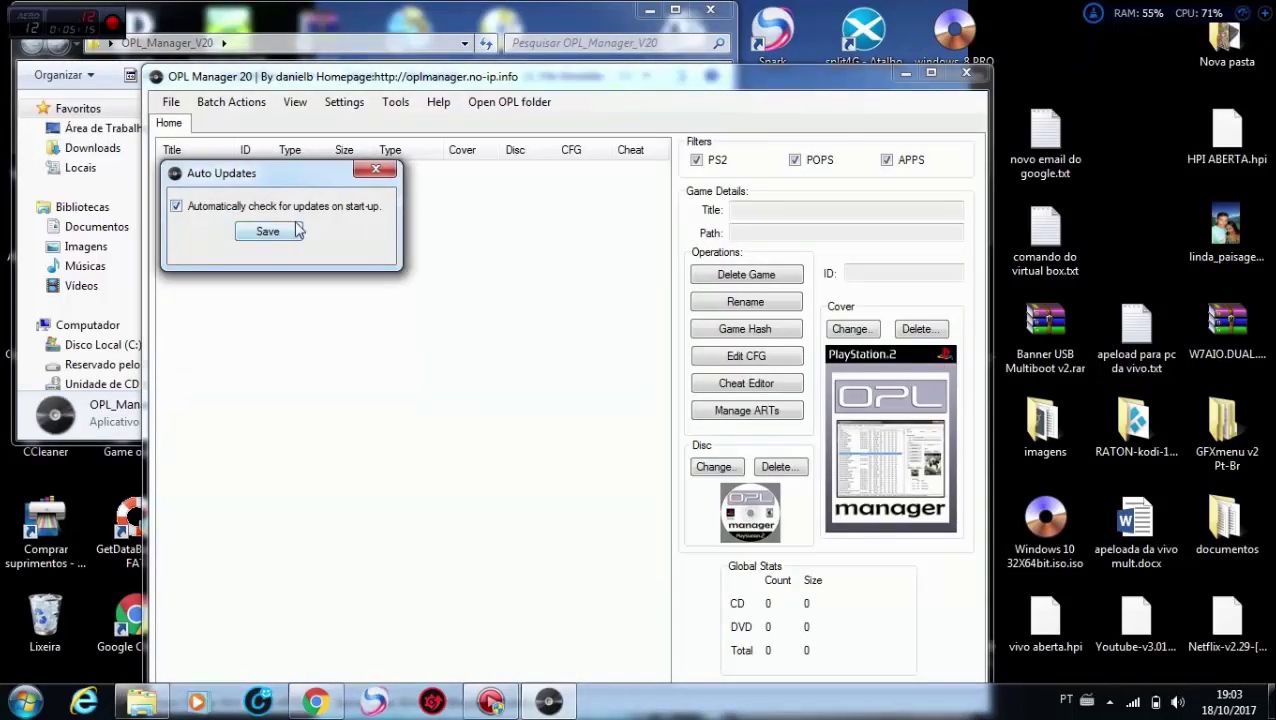
{"action": "left_click", "coordinate": [266, 231]}
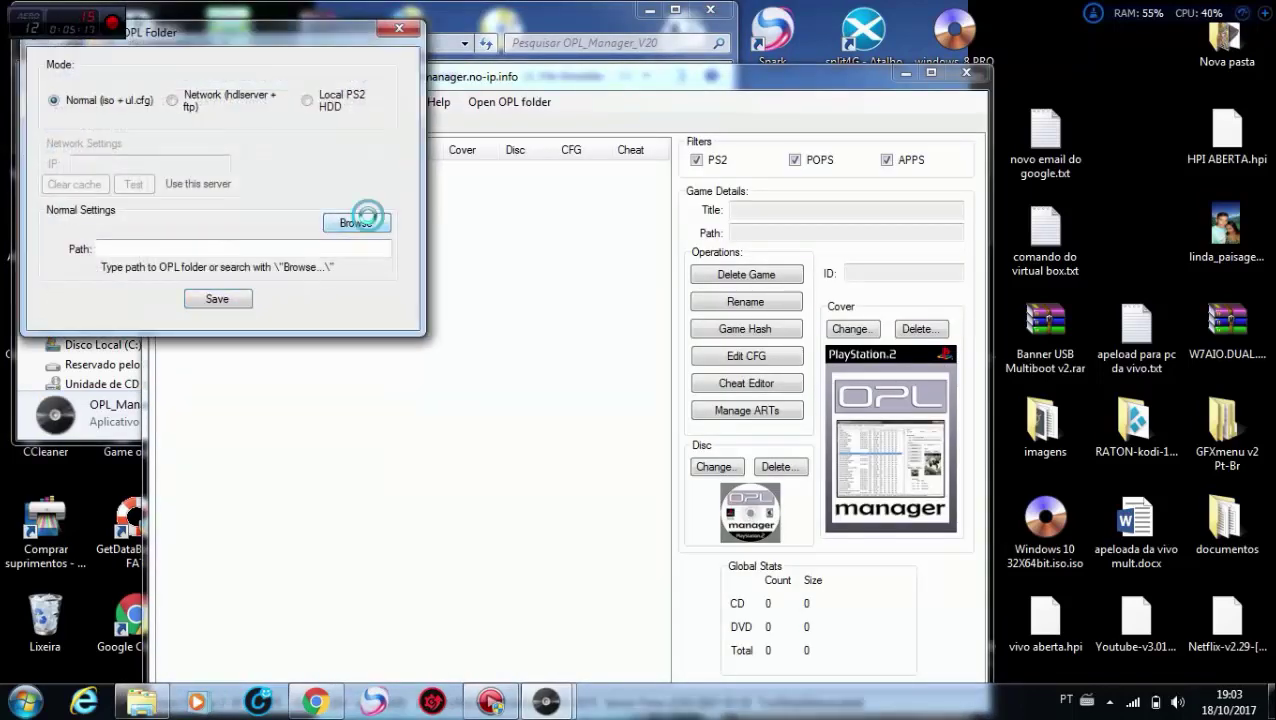
{"action": "left_click", "coordinate": [356, 222]}
{"action": "left_click_drag", "start_coordinate": [767, 322], "coordinate": [767, 389]}
{"action": "left_click", "coordinate": [590, 360]}
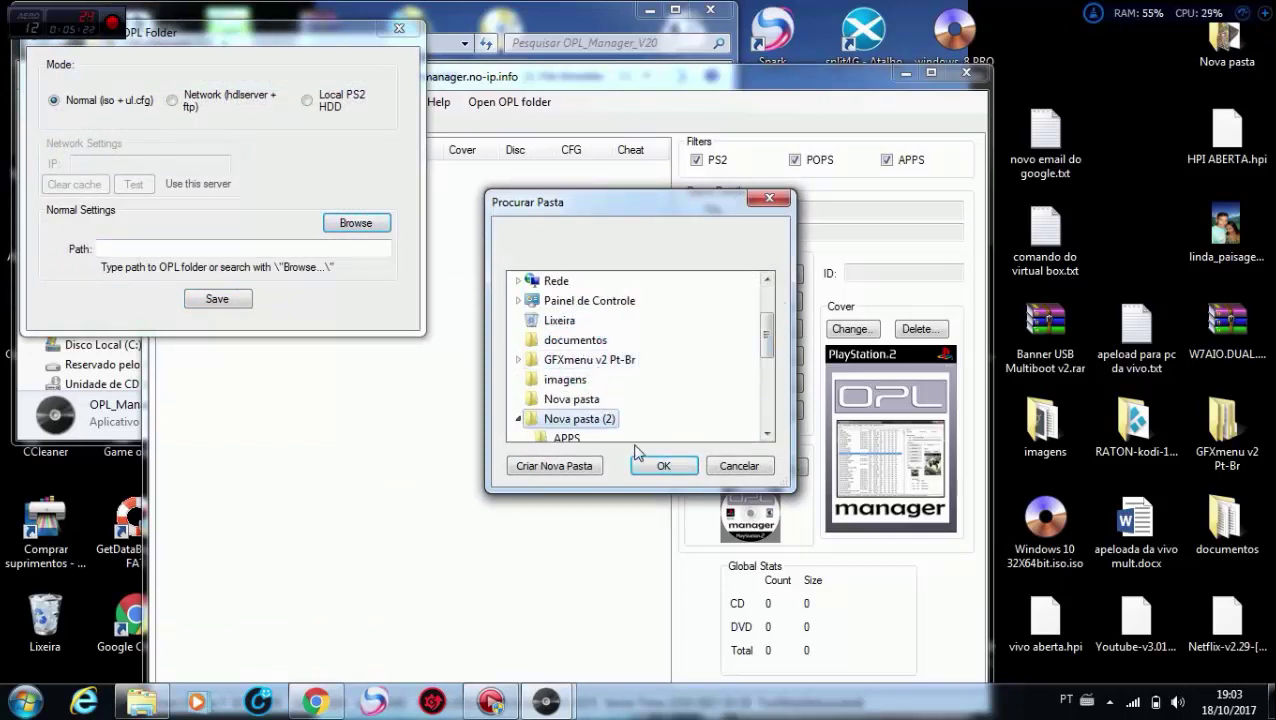
{"action": "left_click", "coordinate": [662, 468]}
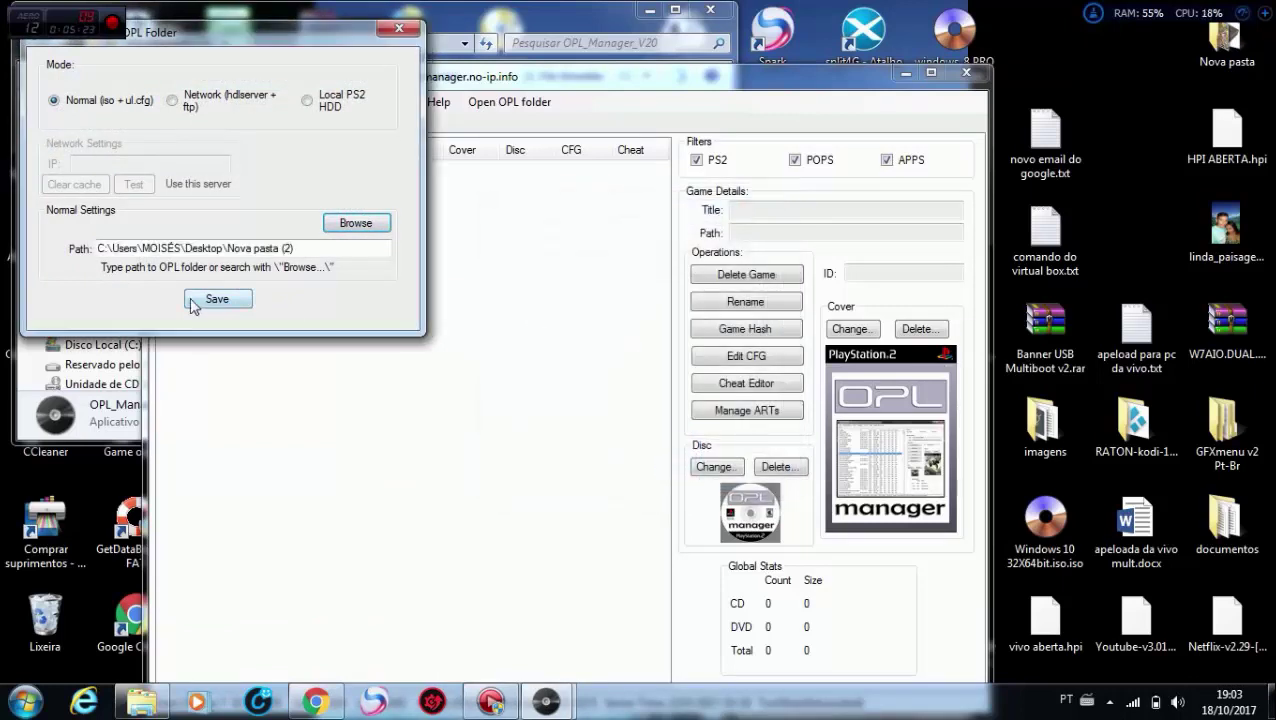
{"action": "left_click", "coordinate": [193, 303]}
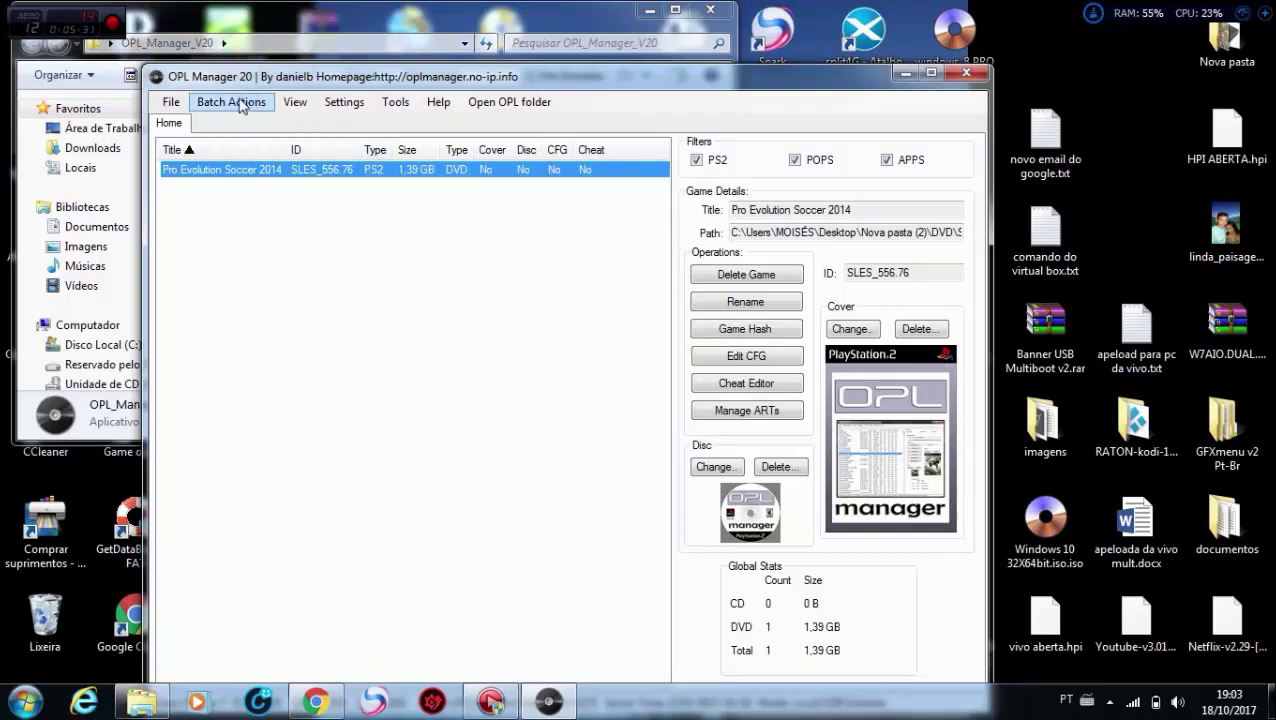
Change the interface language to Português Brazil (Portuguese Brazil) and save it.
{"action": "left_click", "coordinate": [350, 102]}
{"action": "left_click", "coordinate": [395, 124]}
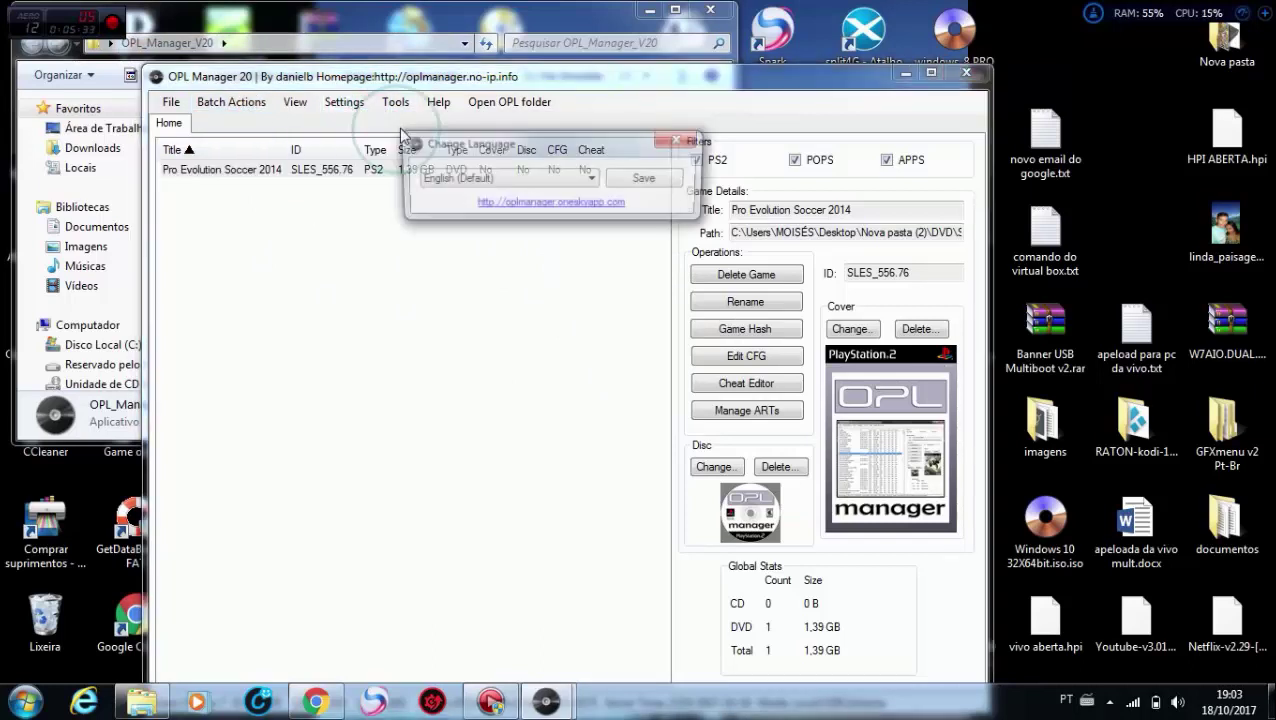
{"action": "left_click", "coordinate": [585, 178]}
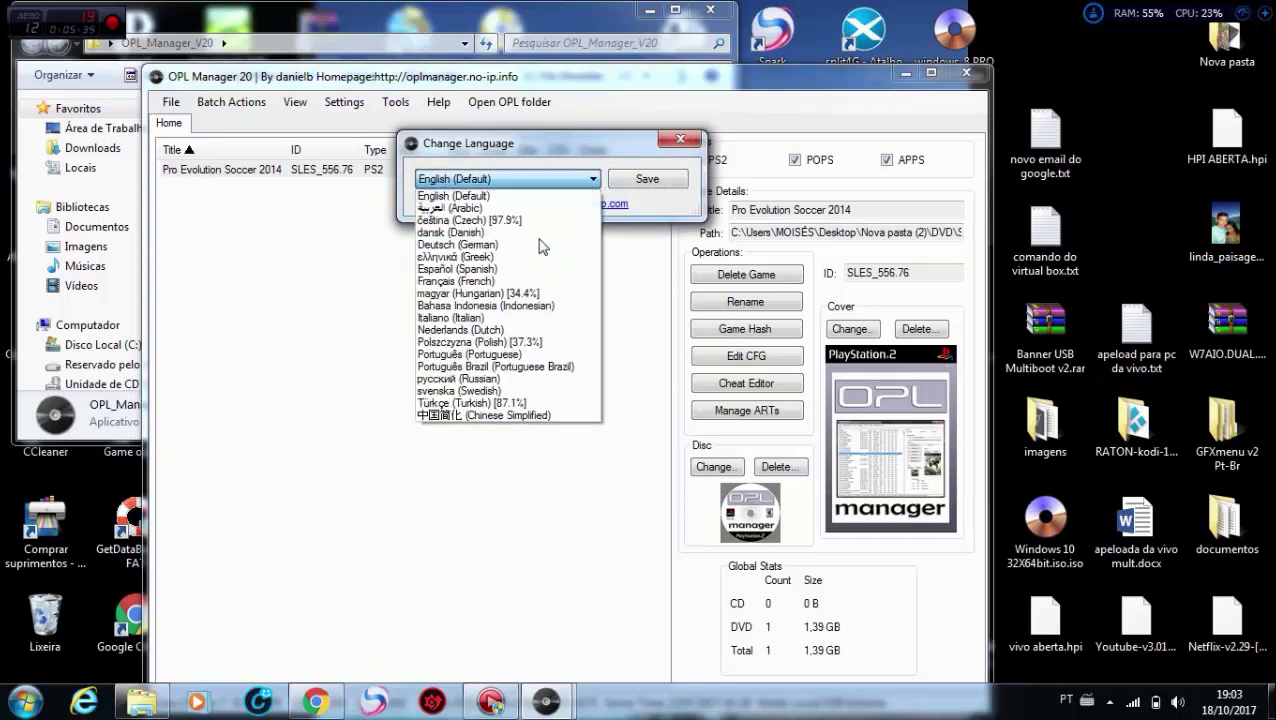
{"action": "left_click", "coordinate": [530, 366]}
{"action": "left_click", "coordinate": [648, 178]}
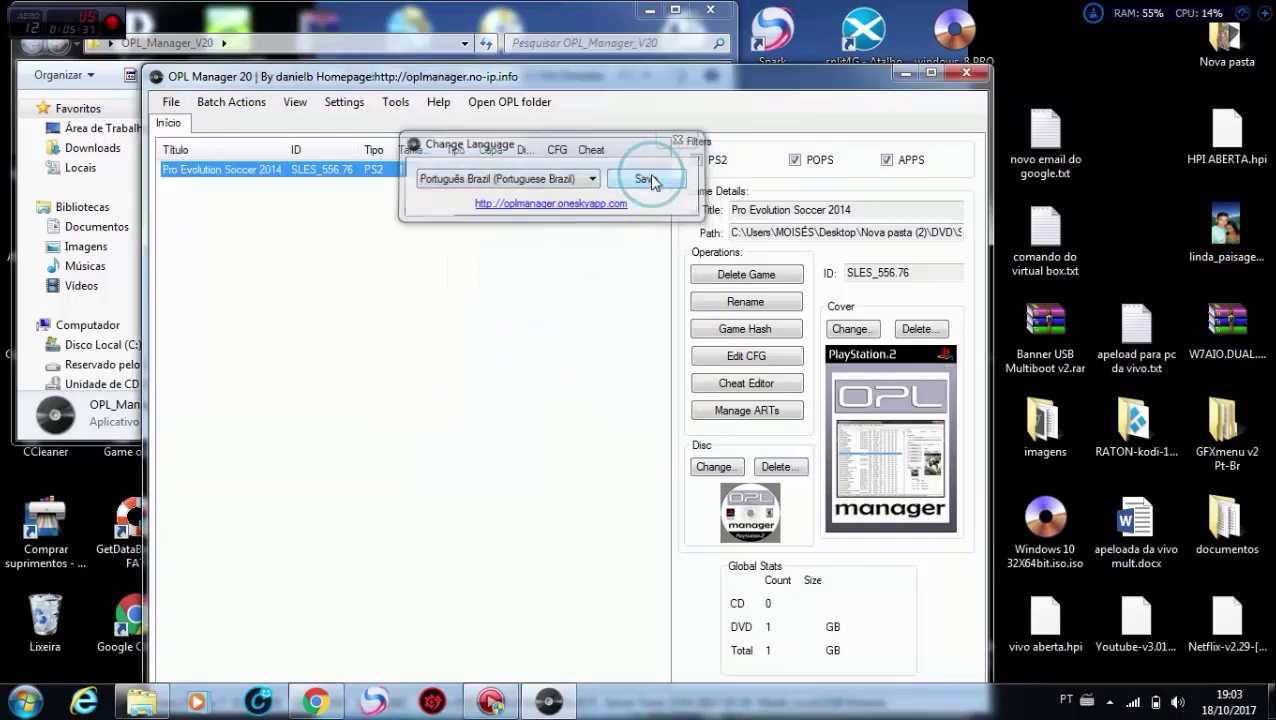
Batch-download the game's ART with the default front cover, back cover and disc options.
{"action": "left_click", "coordinate": [262, 102]}
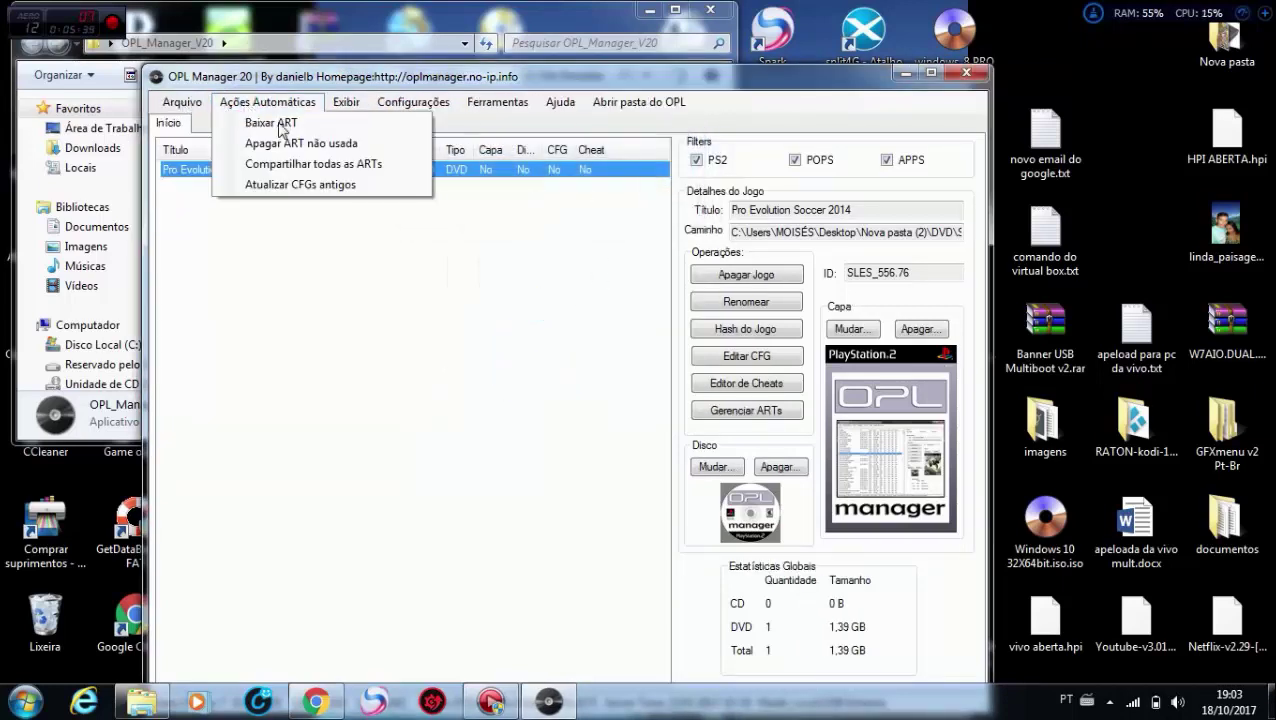
{"action": "left_click", "coordinate": [272, 124]}
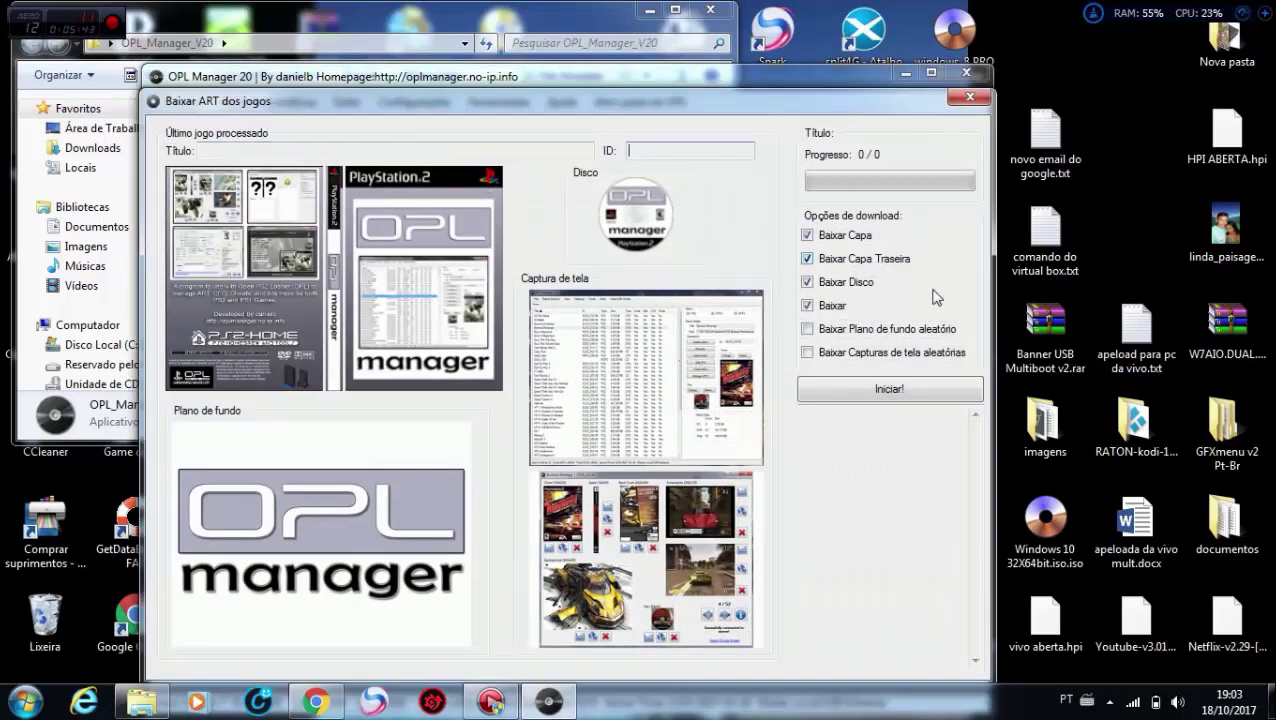
{"action": "left_click", "coordinate": [866, 395]}
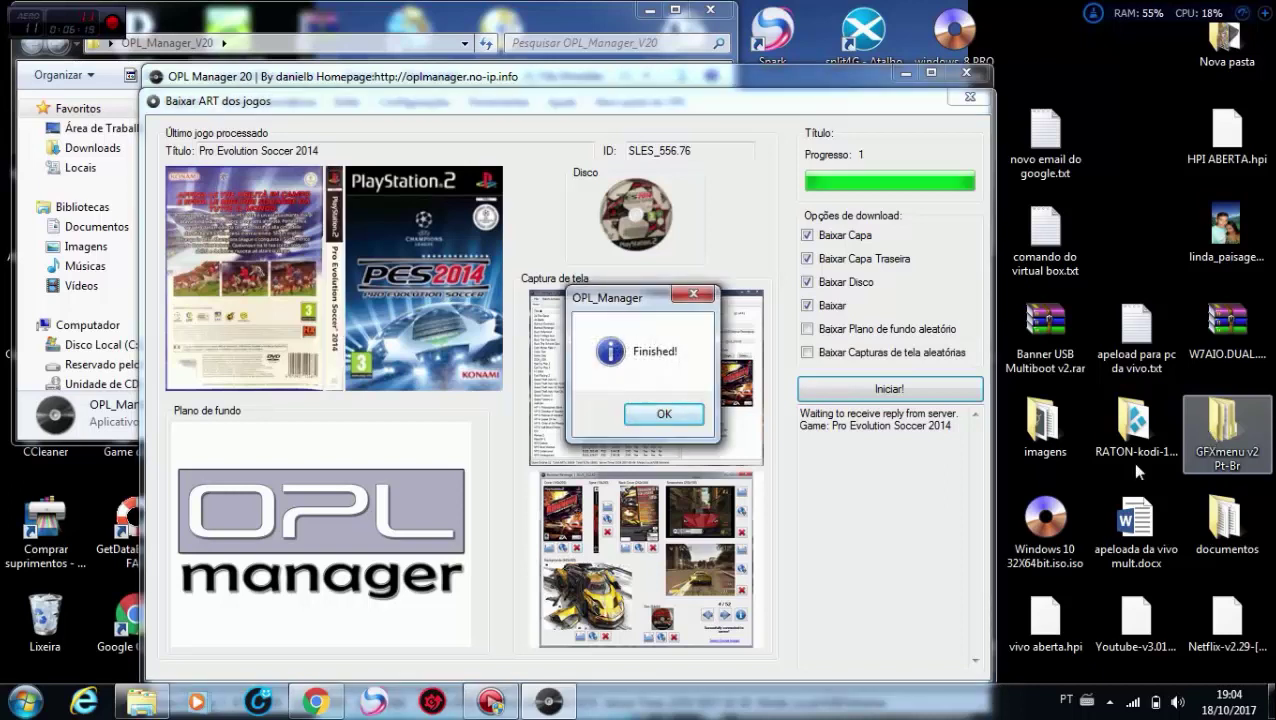
{"action": "left_click", "coordinate": [665, 417]}
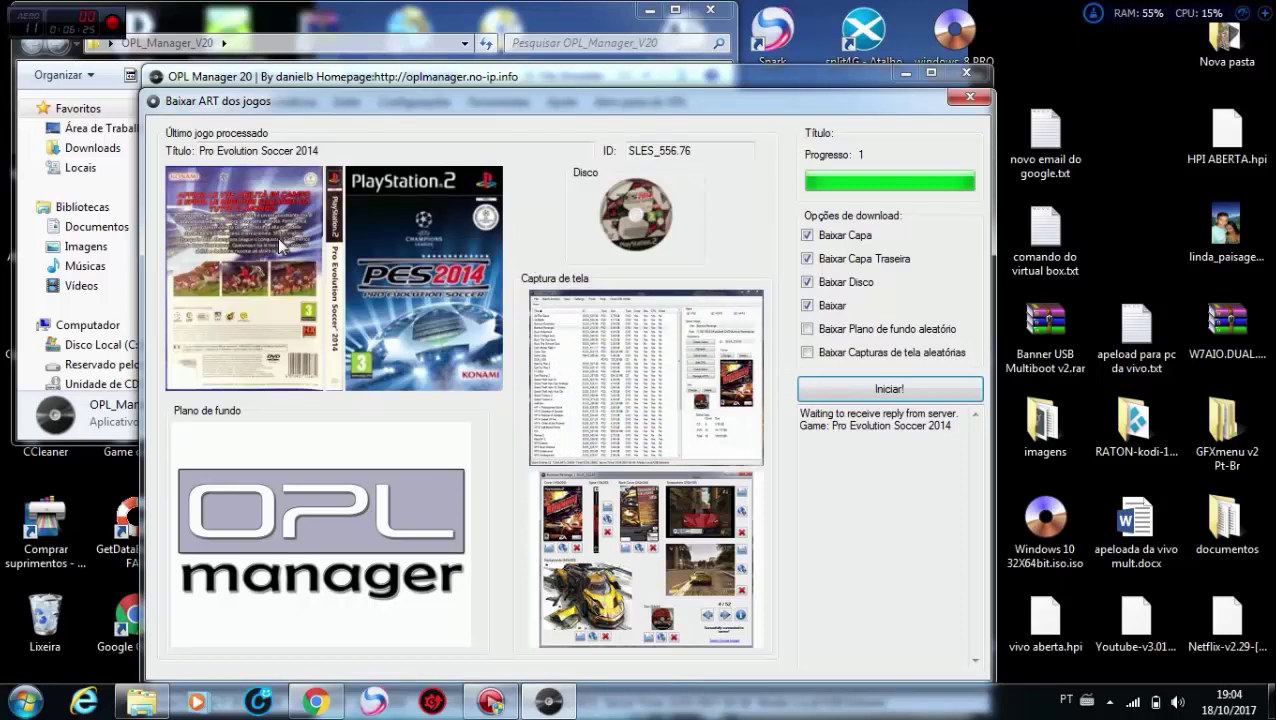
Add a random background and random screenshots to the download options, run the ART download again, and close OPL Manager.
{"action": "left_click", "coordinate": [807, 329]}
{"action": "left_click", "coordinate": [807, 352]}
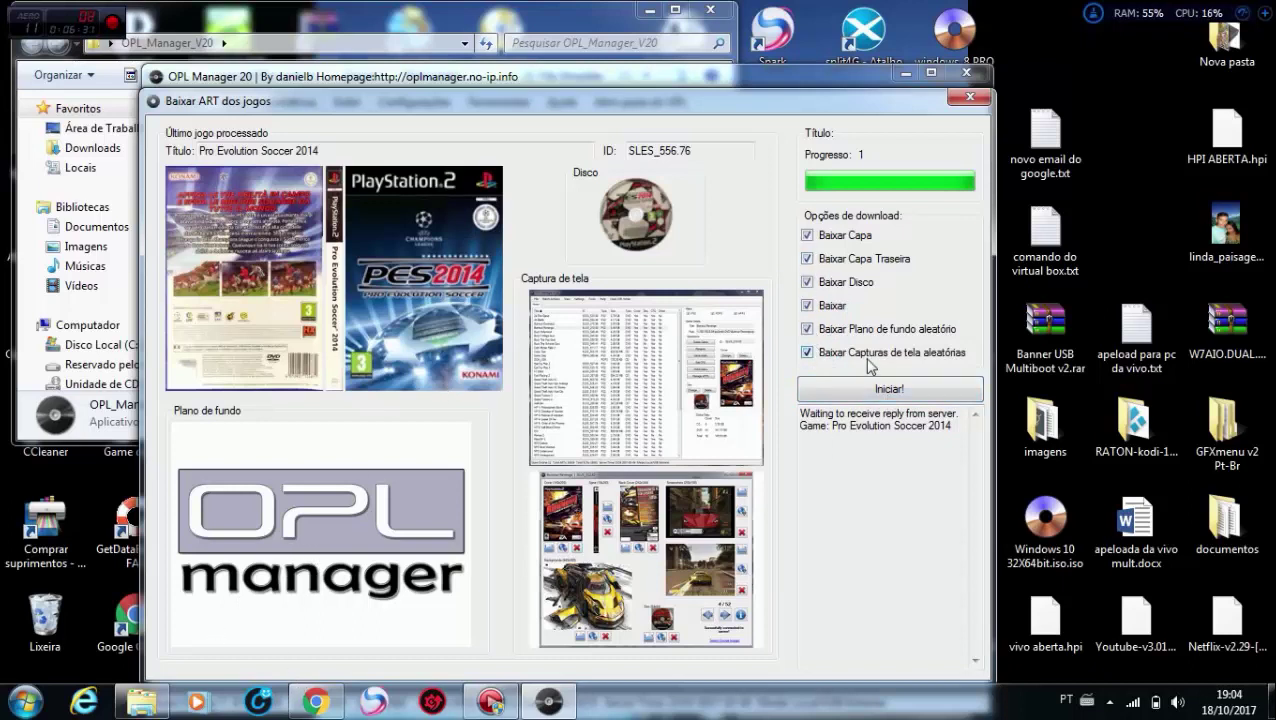
{"action": "left_click", "coordinate": [870, 392]}
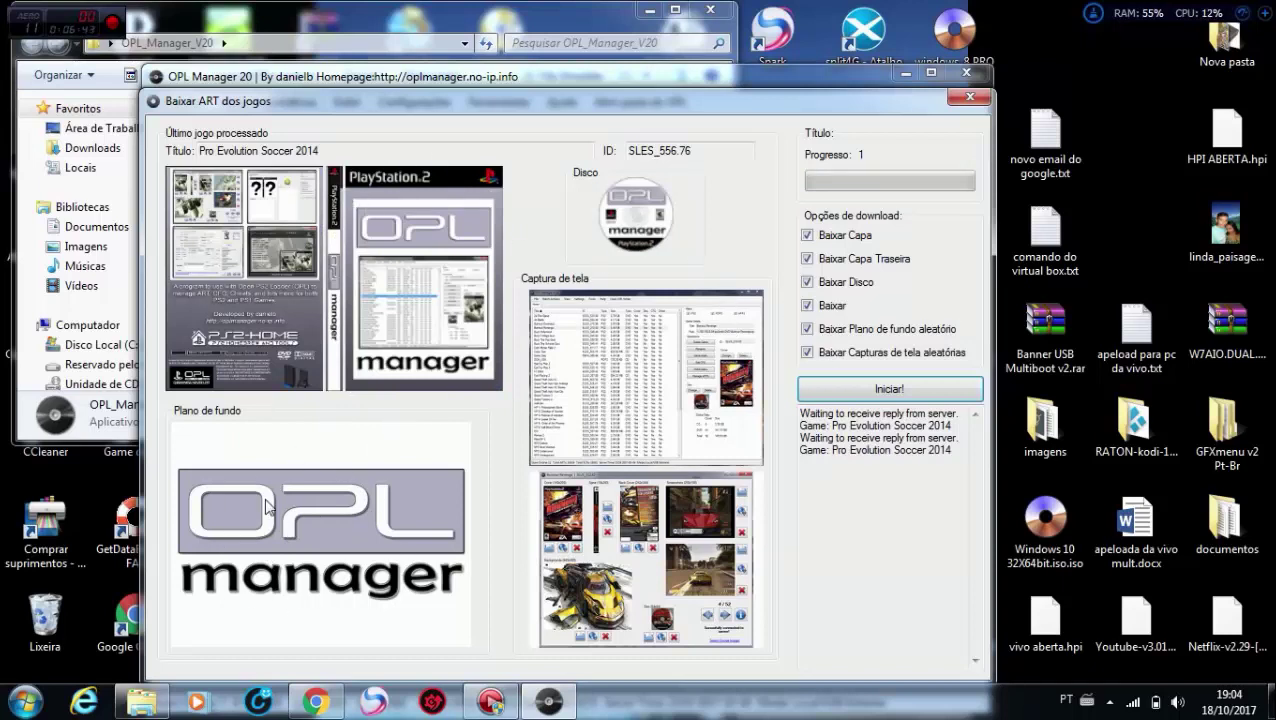
{"action": "left_click", "coordinate": [889, 389]}
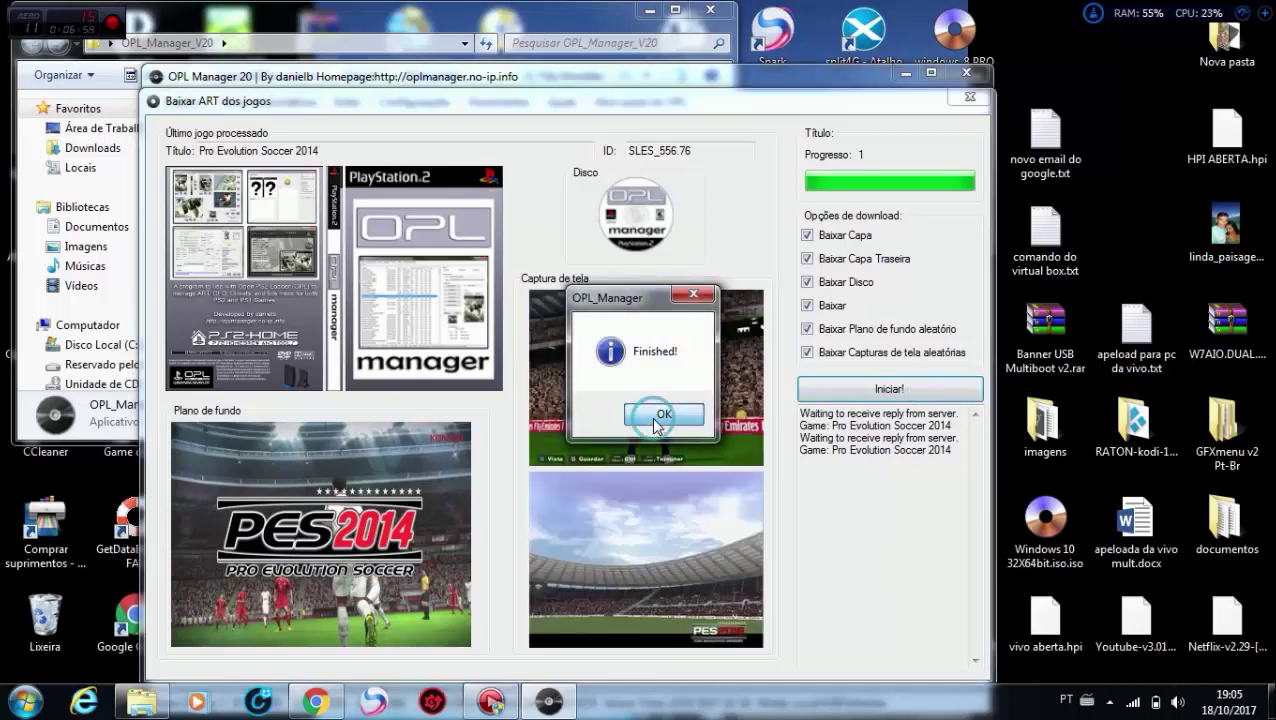
{"action": "left_click", "coordinate": [659, 423]}
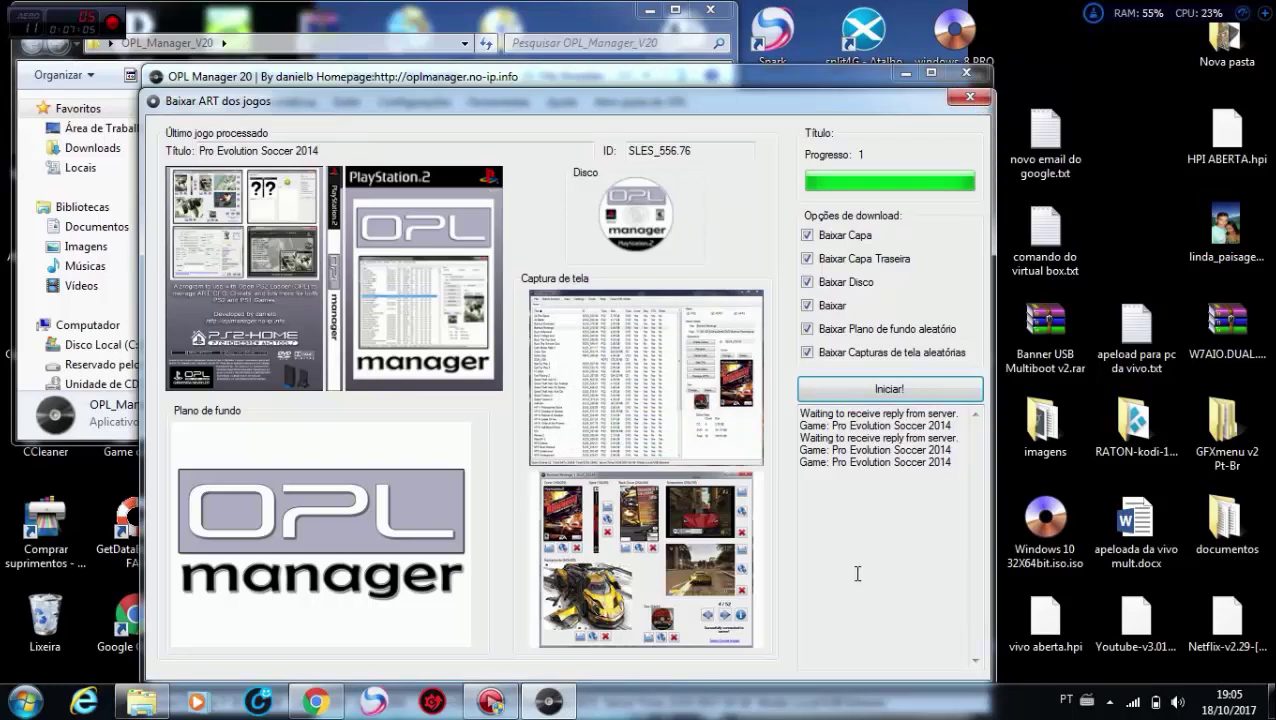
{"action": "left_click", "coordinate": [969, 97]}
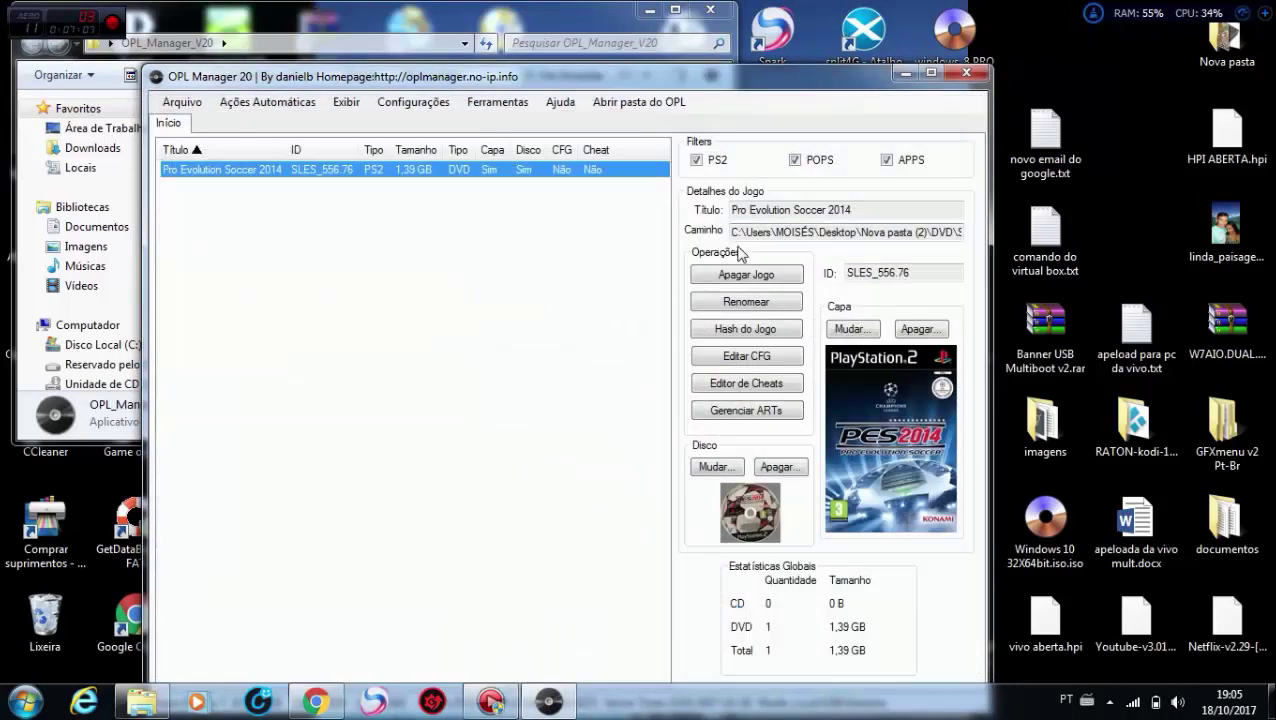
{"action": "left_click", "coordinate": [966, 77]}
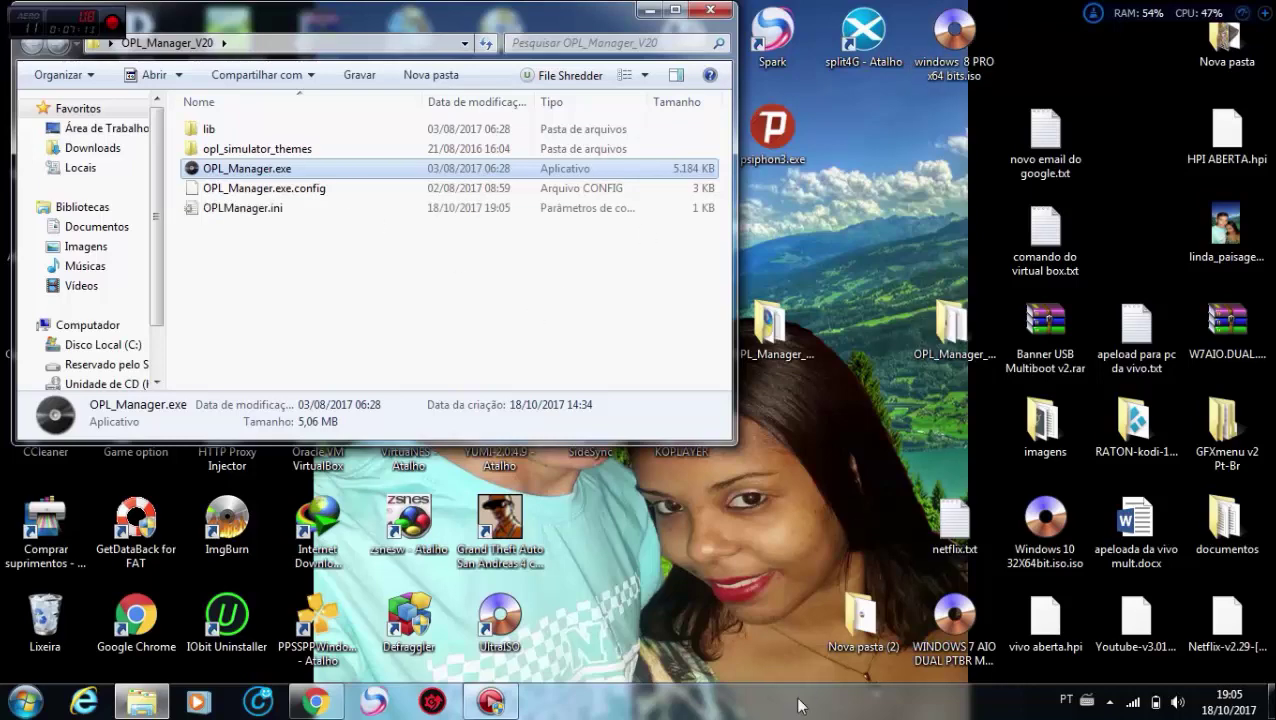
Examine the background and front cover images in the ART subfolder of Nova pasta (2), and the game image in its DVD subfolder.
{"action": "double_click", "coordinate": [860, 612]}
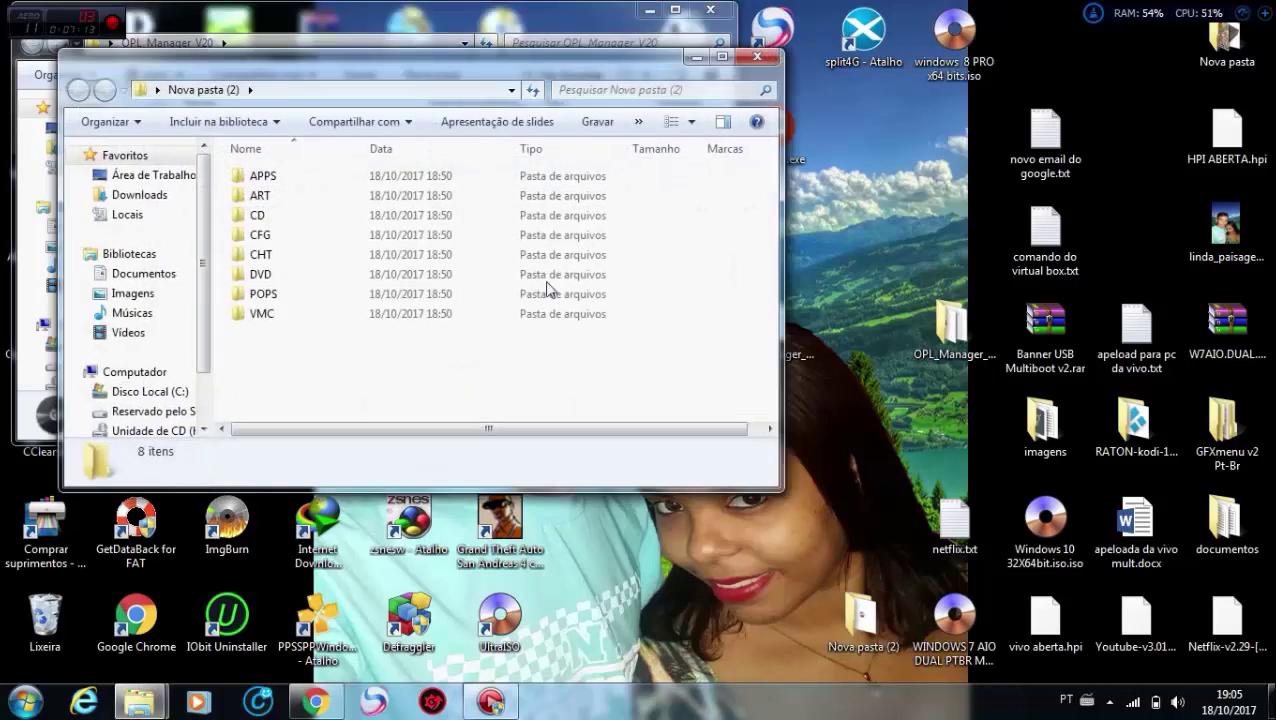
{"action": "double_click", "coordinate": [262, 195]}
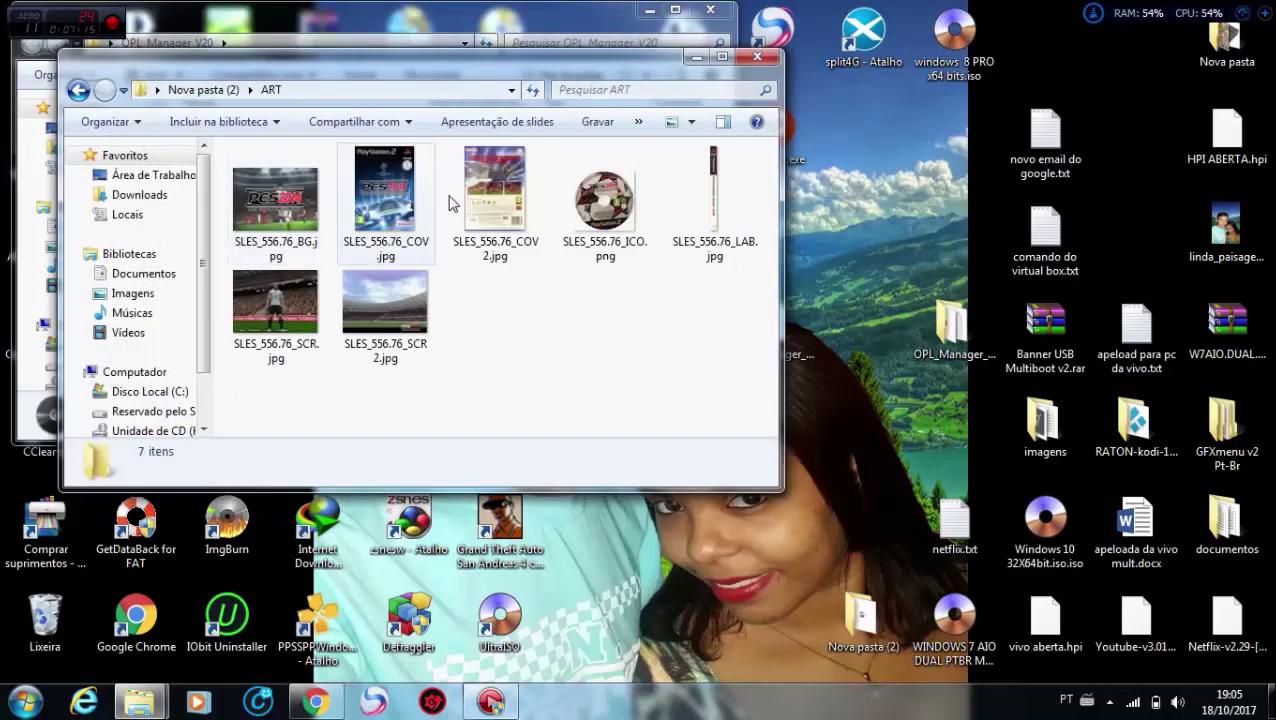
{"action": "left_click", "coordinate": [295, 195]}
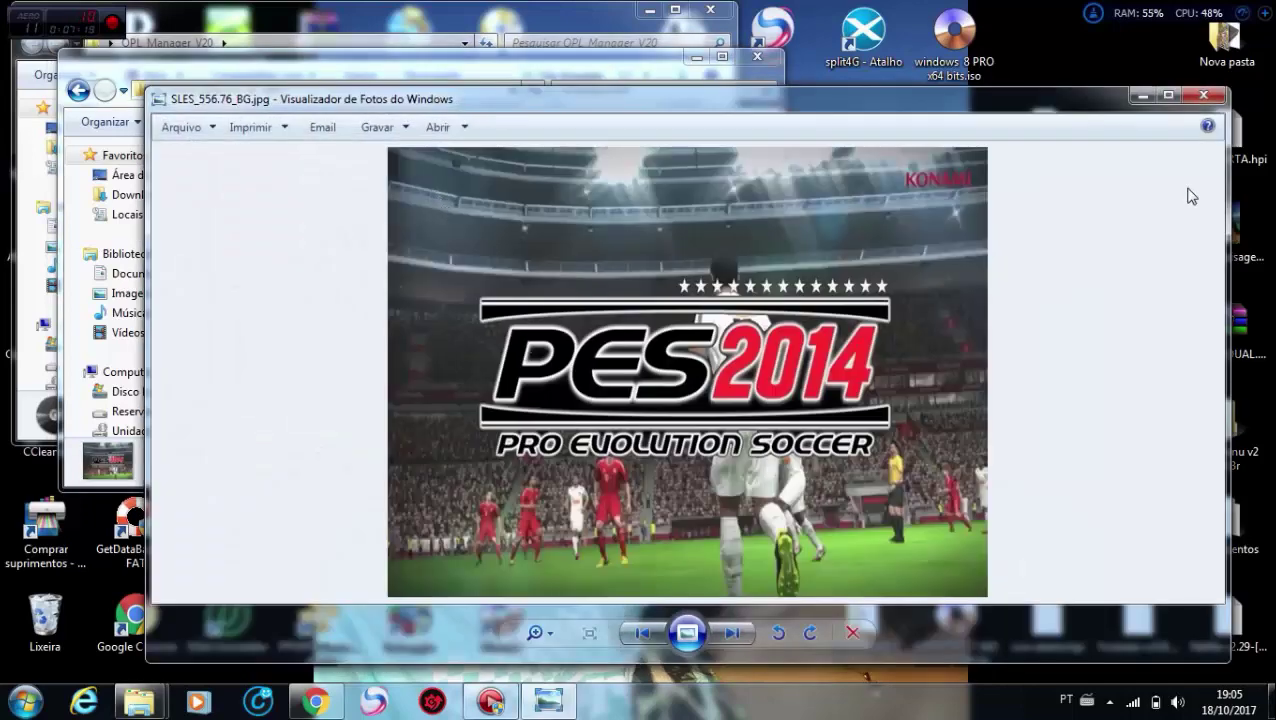
{"action": "left_click", "coordinate": [1203, 96]}
{"action": "double_click", "coordinate": [420, 233]}
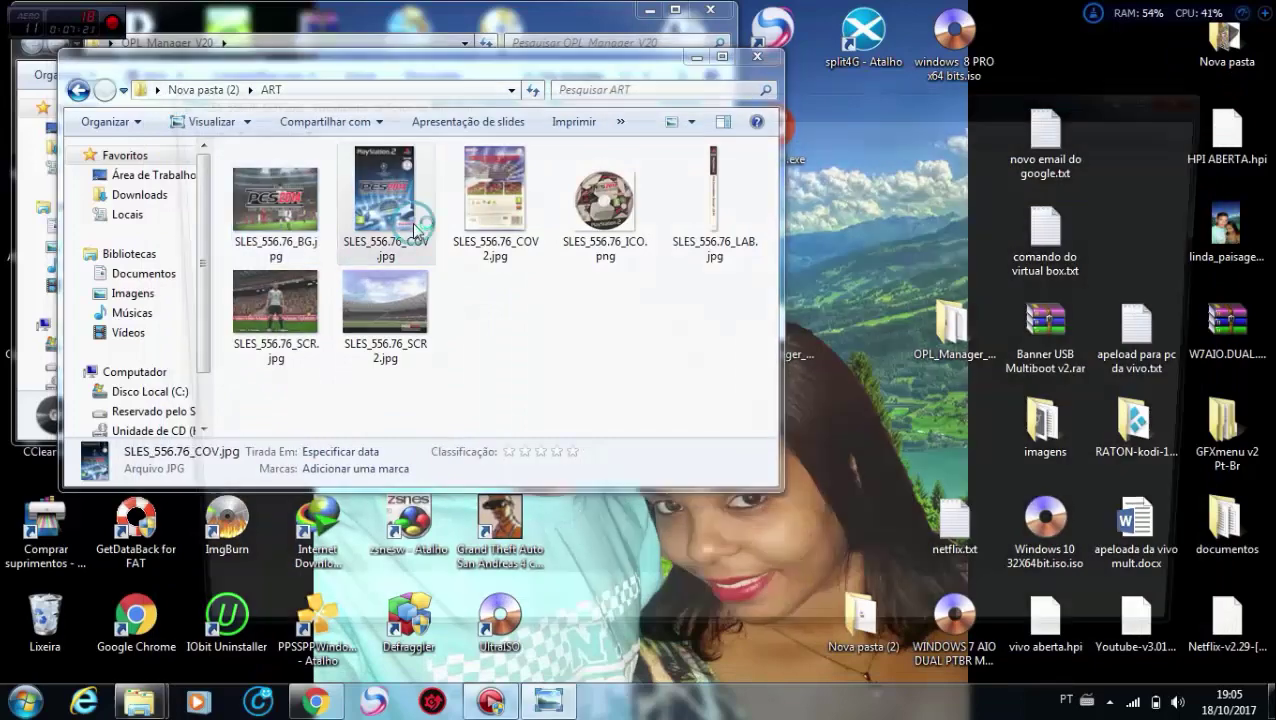
{"action": "left_click", "coordinate": [1203, 96]}
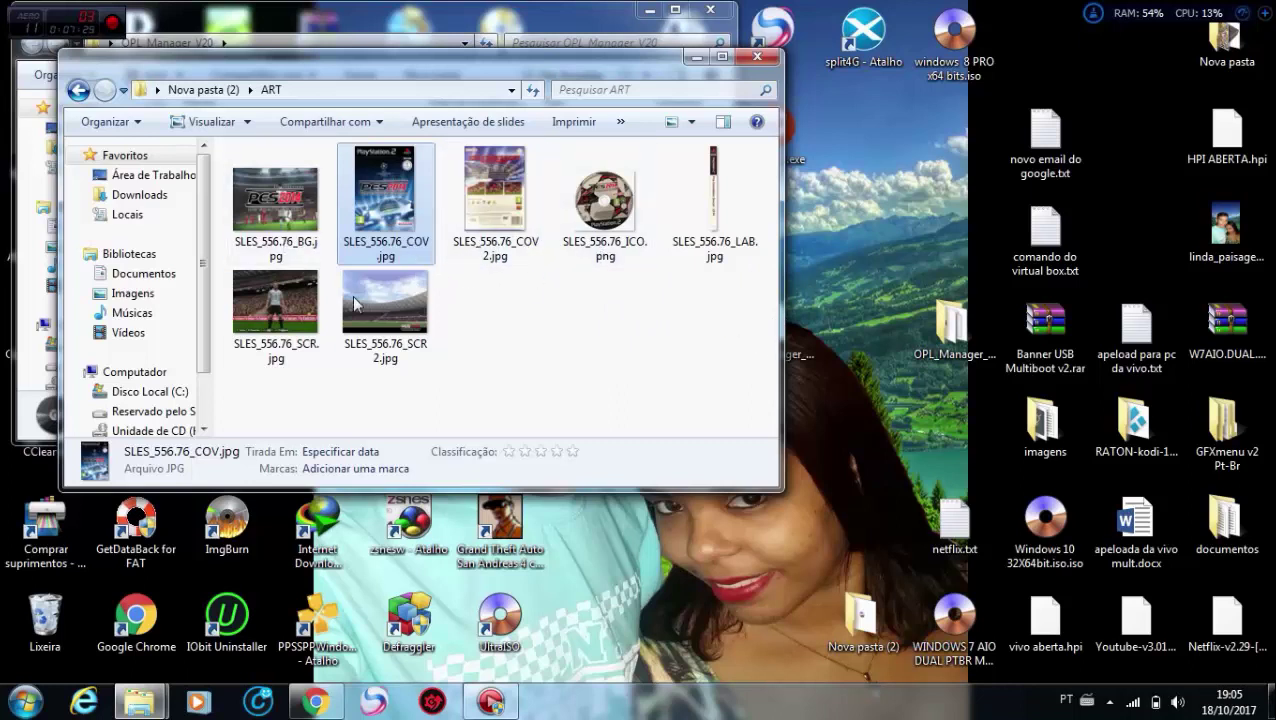
{"action": "left_click", "coordinate": [78, 90]}
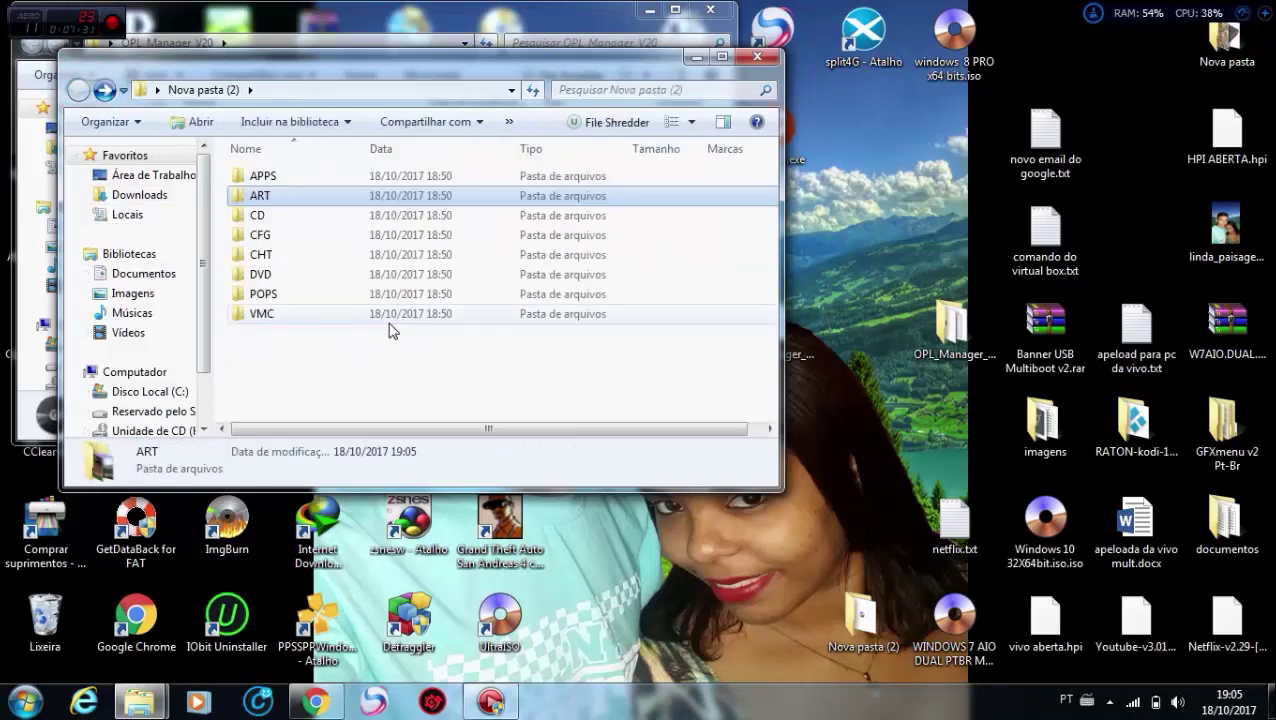
{"action": "double_click", "coordinate": [285, 274]}
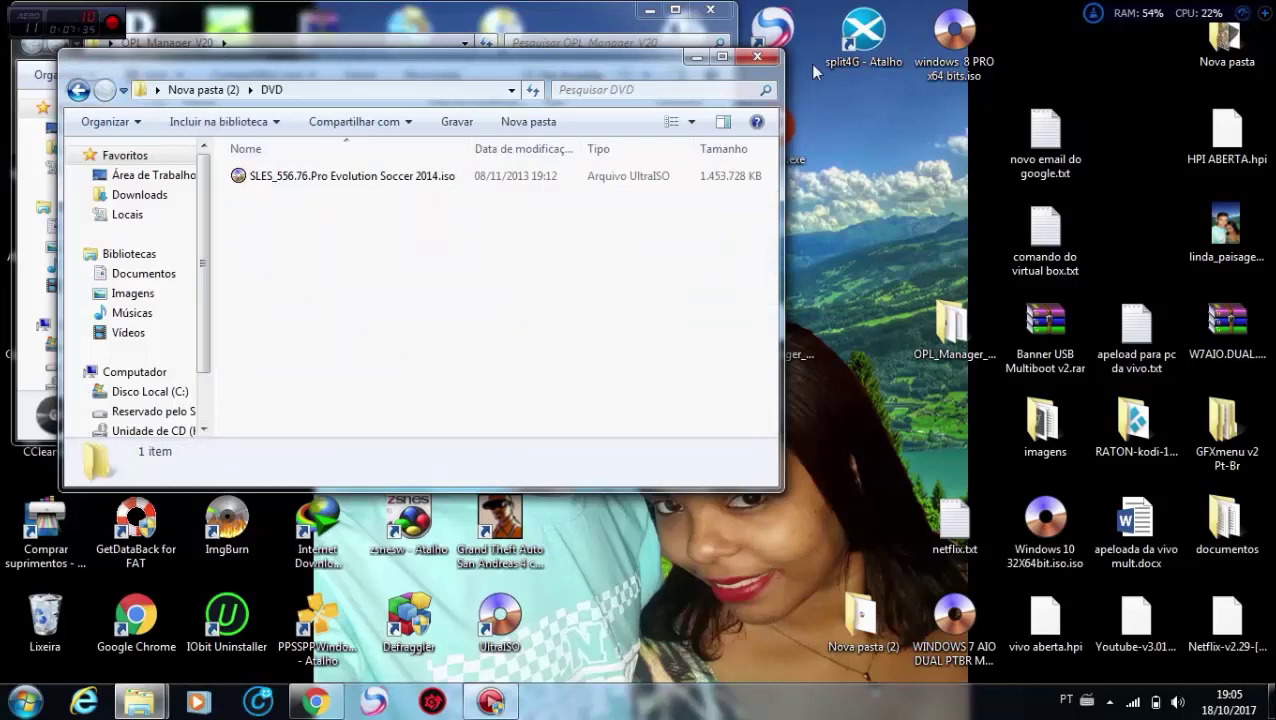
{"action": "left_click", "coordinate": [757, 57]}
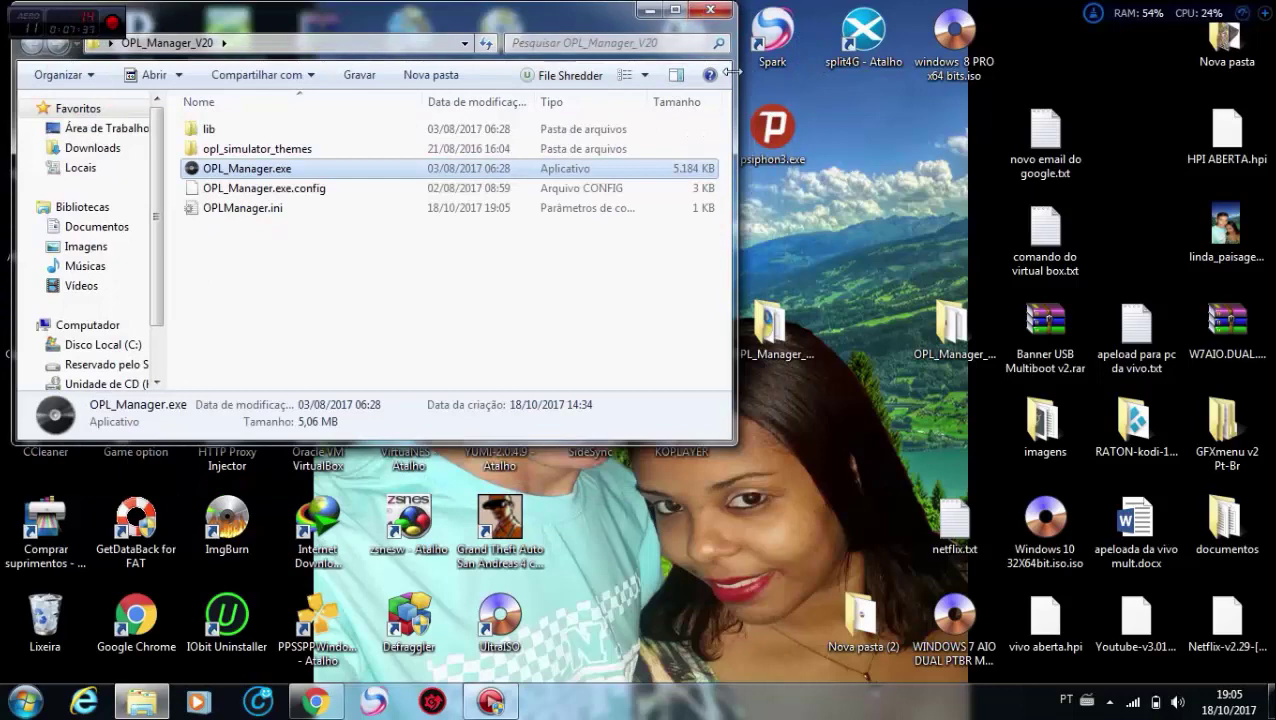
Close the OPL_Manager_V20 folder window.
{"action": "left_click", "coordinate": [492, 701]}
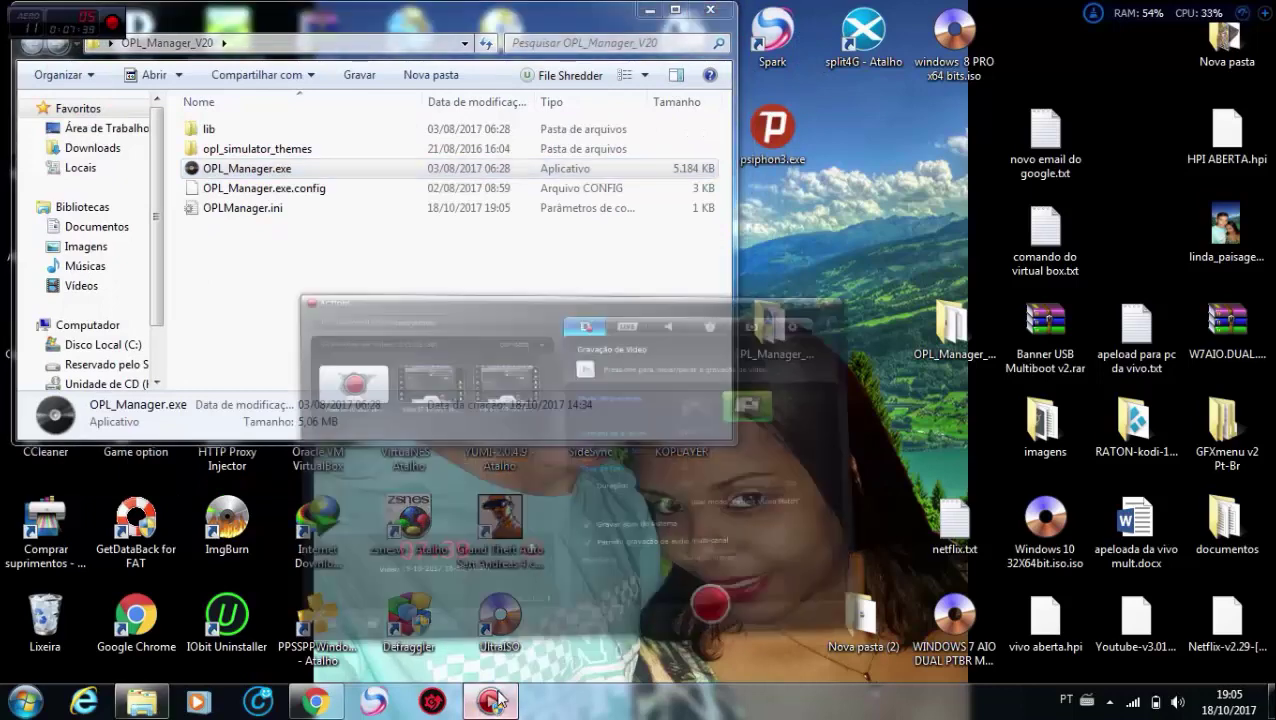
{"action": "left_click", "coordinate": [492, 701]}
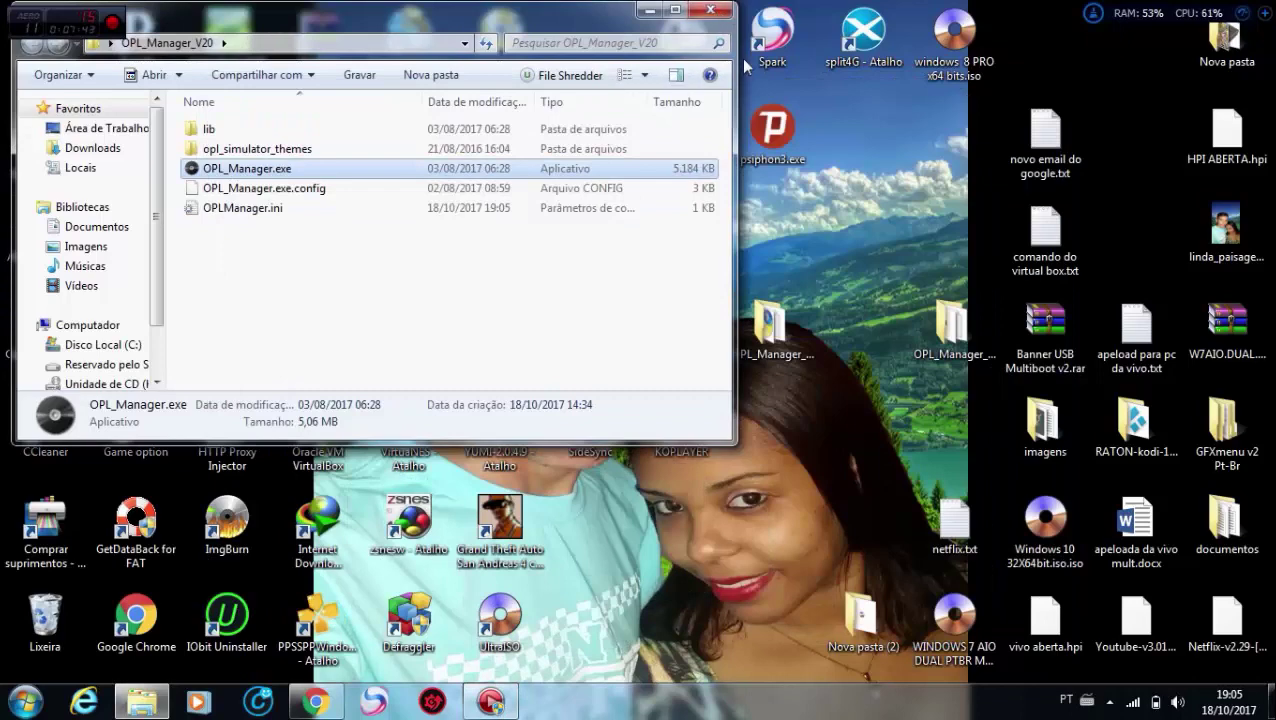
{"action": "left_click", "coordinate": [711, 9]}
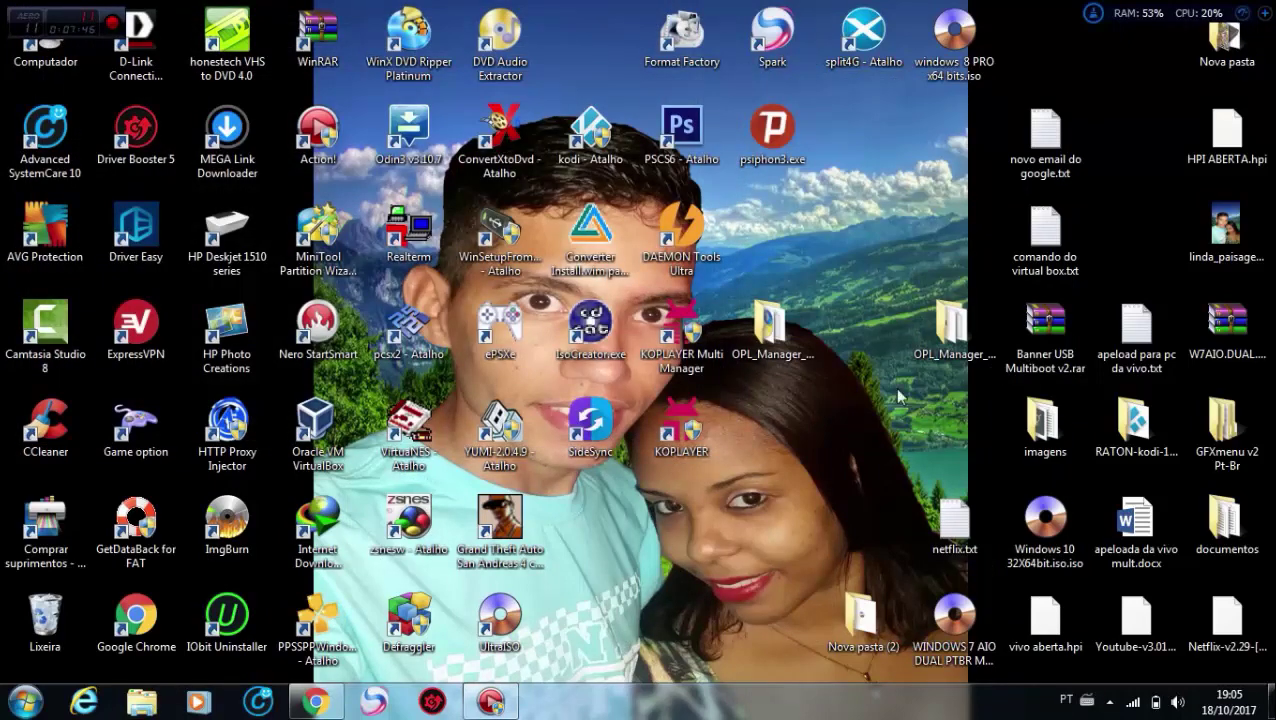